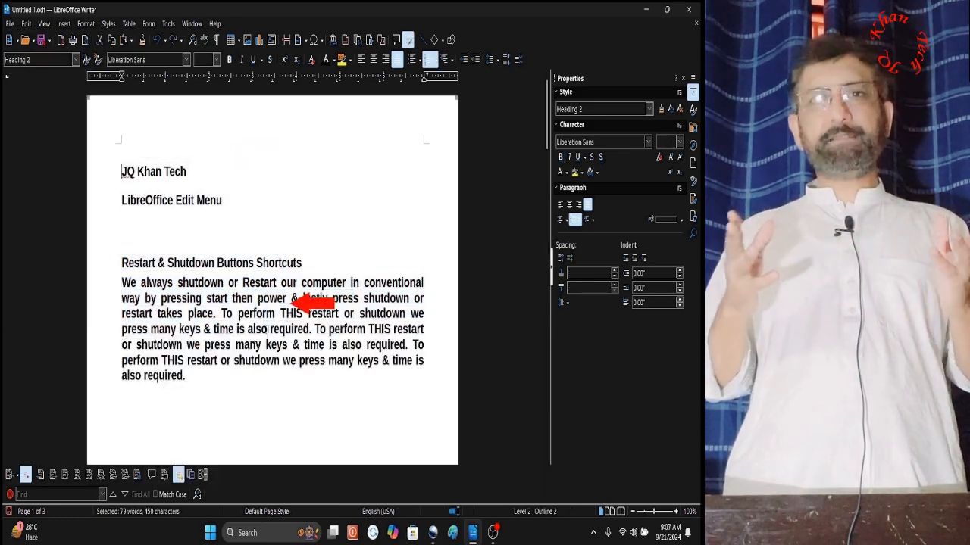
click(25, 24)
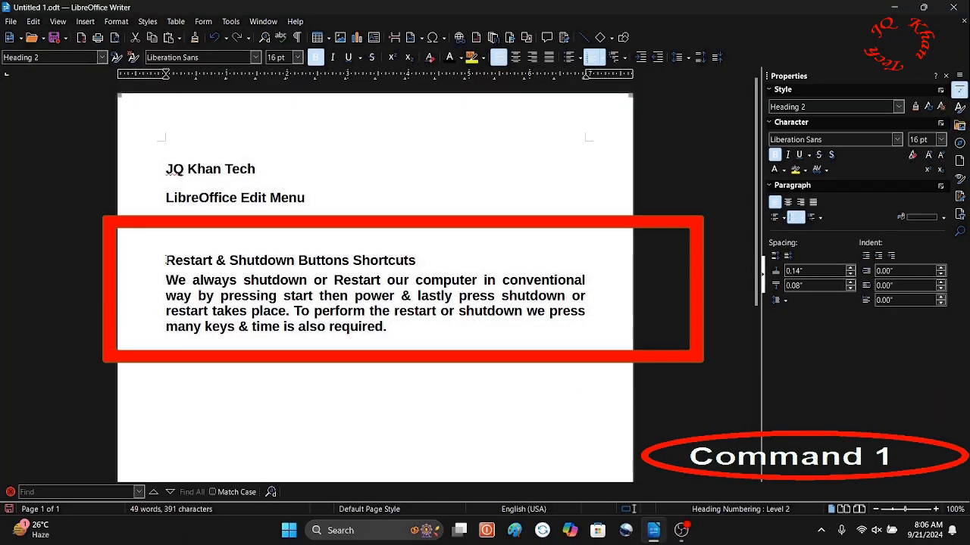
Copy the "Restart & Shutdown Buttons Shortcuts" heading with its paragraph and paste the copy below the original.
drag(165, 260, 408, 324)
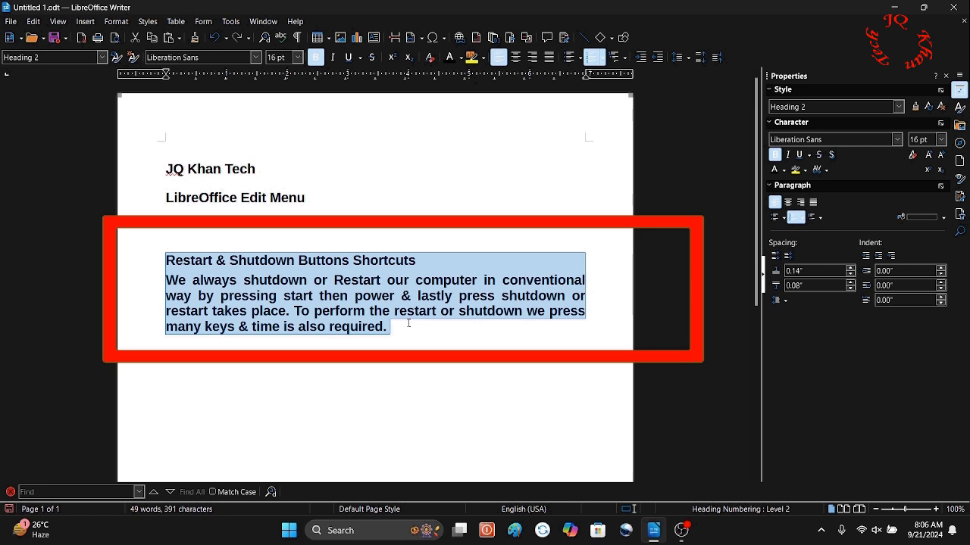
right_click(363, 277)
click(397, 299)
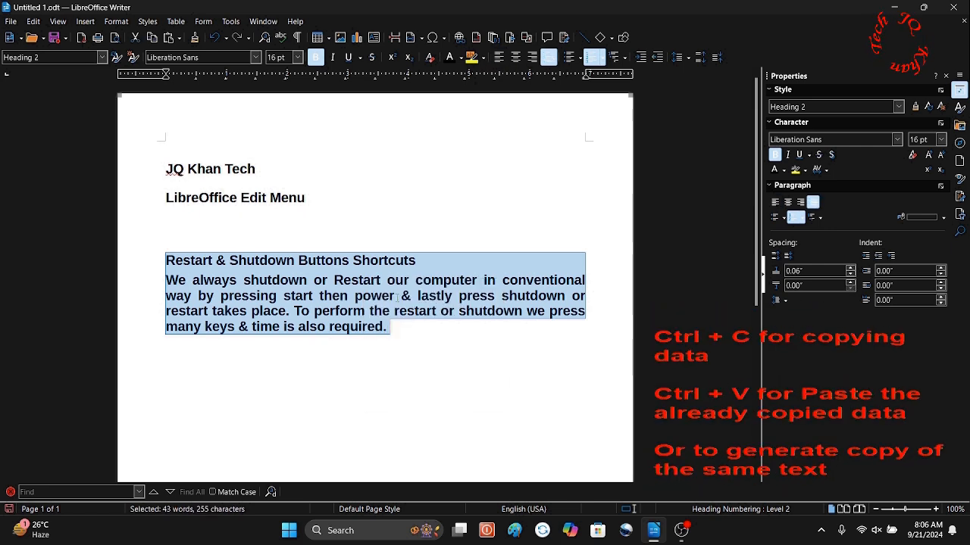
click(416, 358)
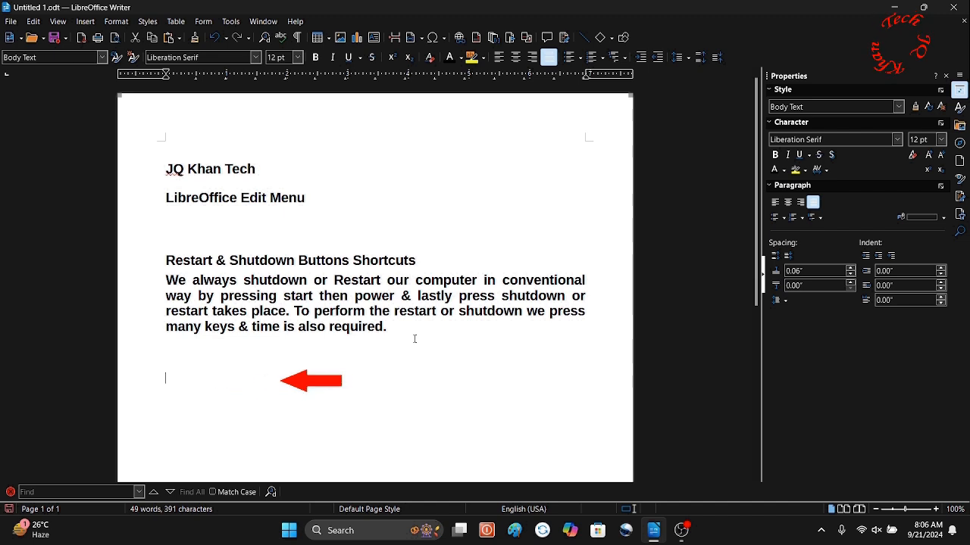
key(ctrl+v)
click(414, 340)
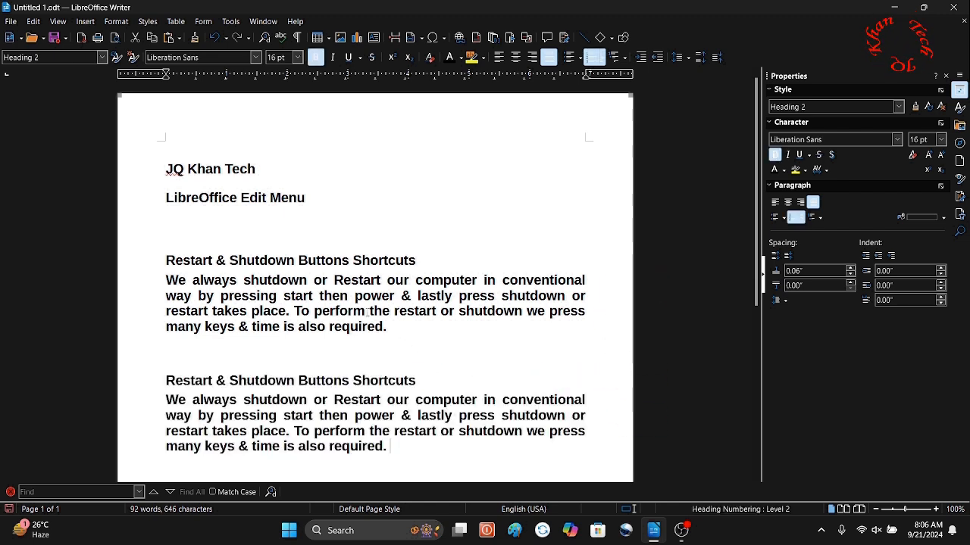
Undo the paste of the duplicated heading and paragraph.
click(33, 21)
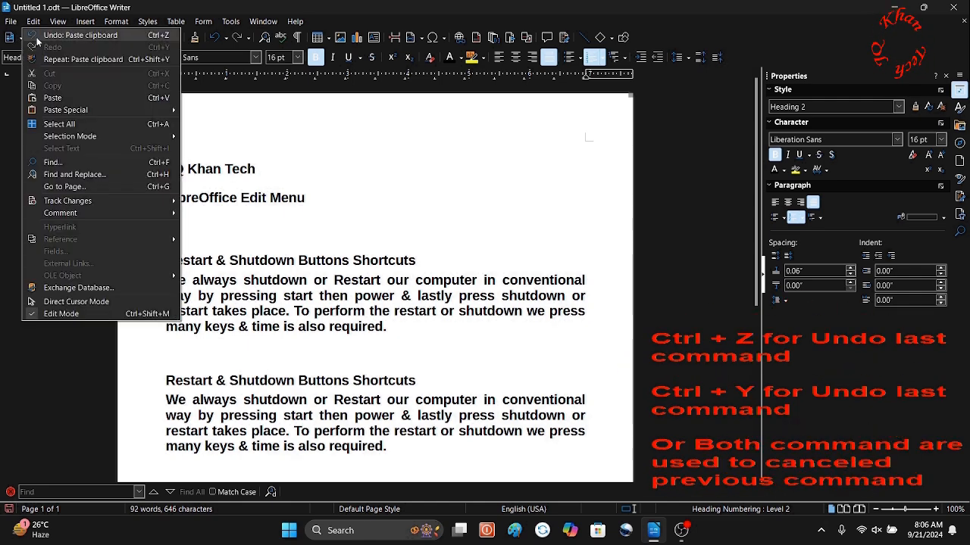
click(41, 36)
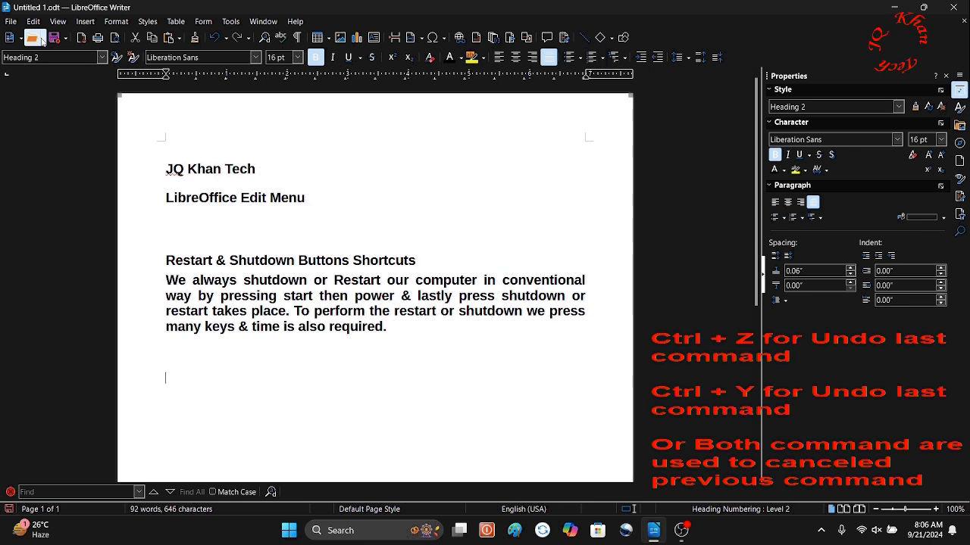
Redo the undone paste and delete the duplicated heading and paragraph.
click(34, 21)
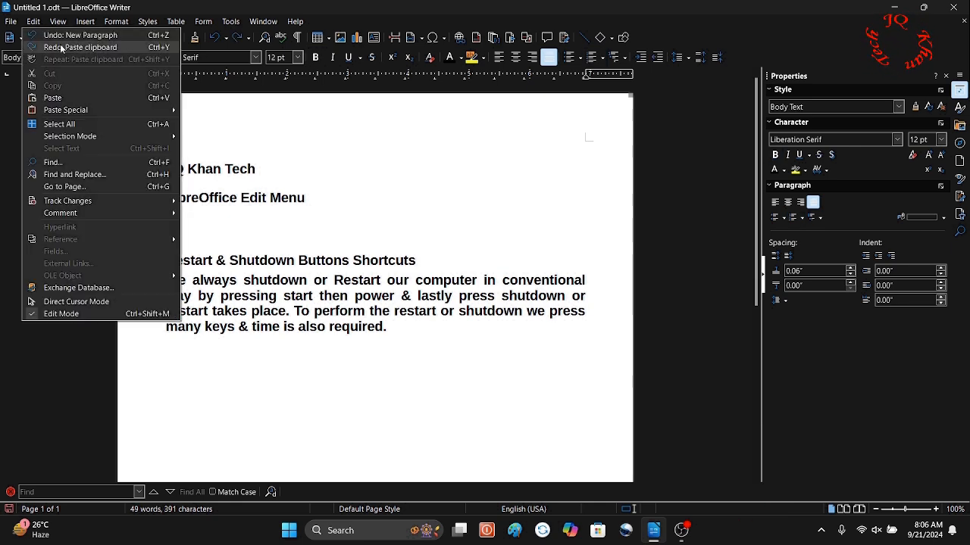
click(63, 47)
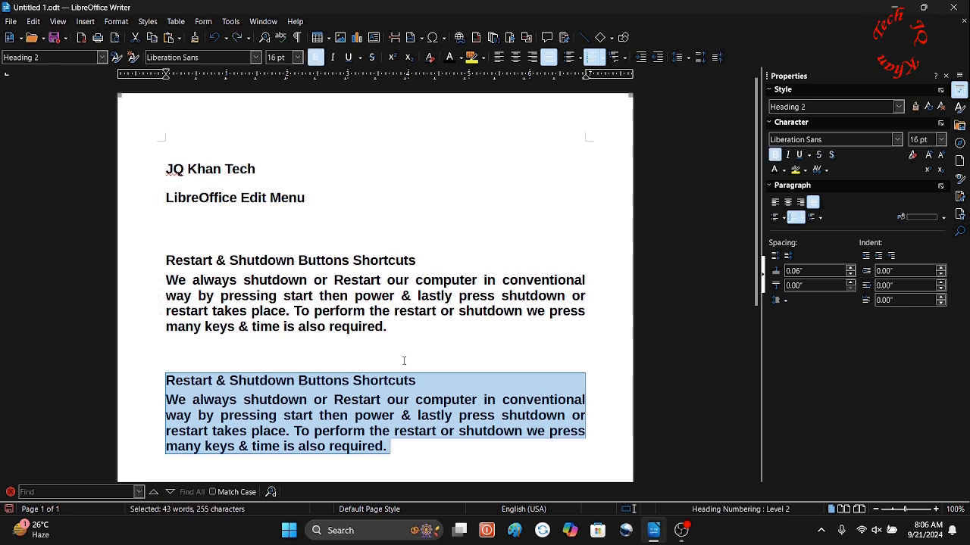
key(Delete)
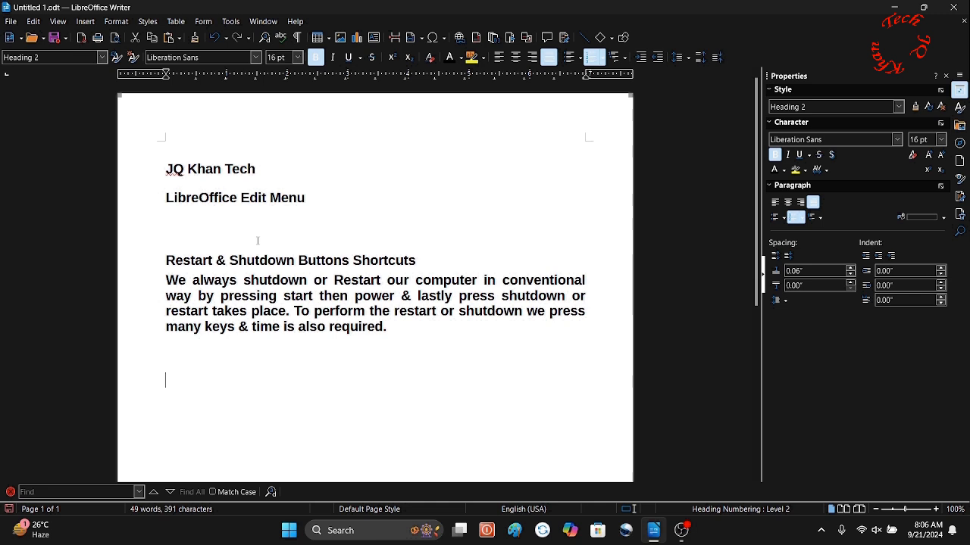
Cut the two title lines at the start of the document and paste them below the body paragraph.
drag(165, 168, 281, 199)
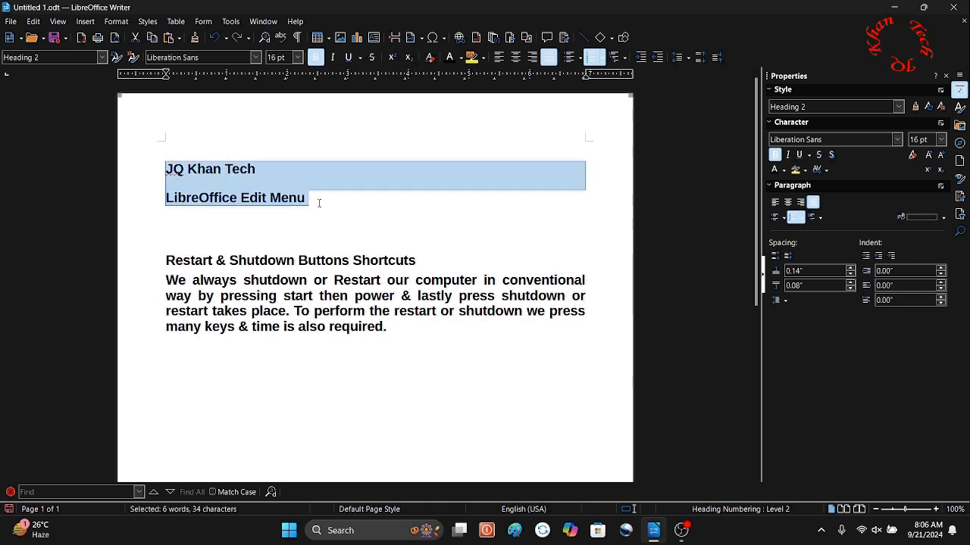
right_click(188, 176)
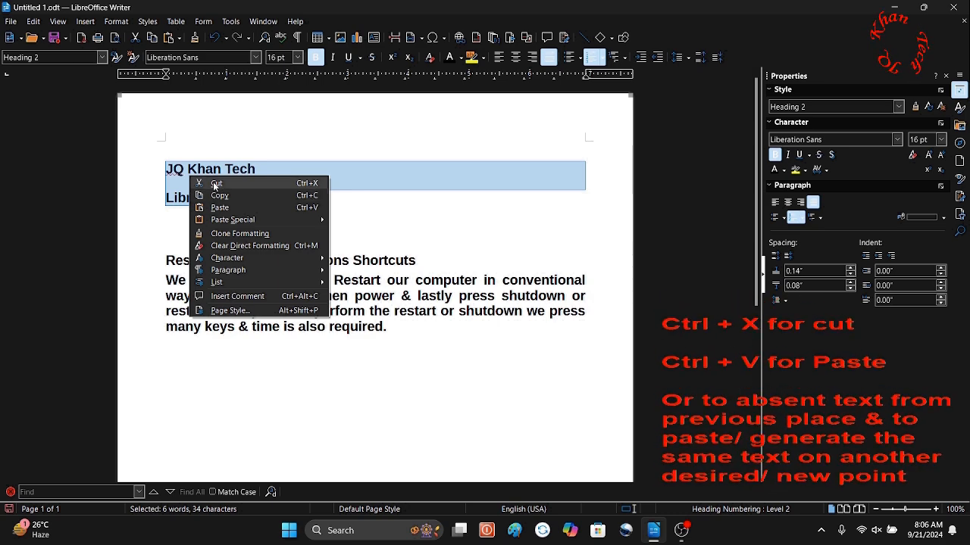
click(216, 183)
key(Return)
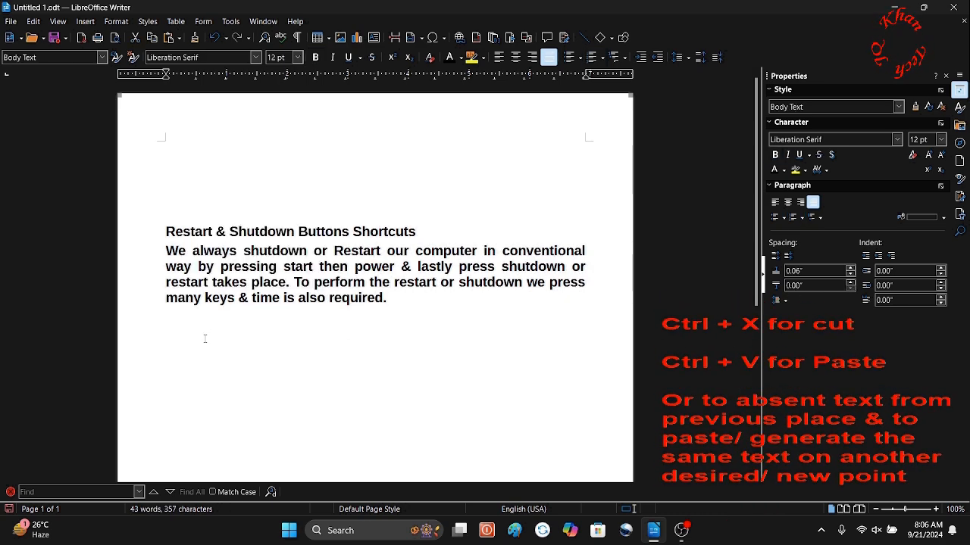
key(ctrl+v)
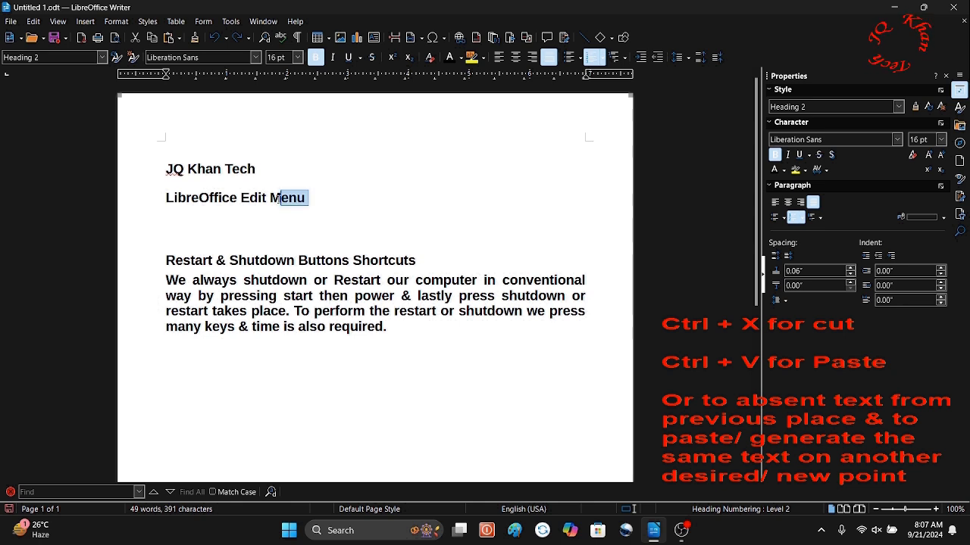
Replace the two title lines with the clipboard content, using Paste Special with the Rich text formatting (RTF) format.
drag(280, 198, 155, 164)
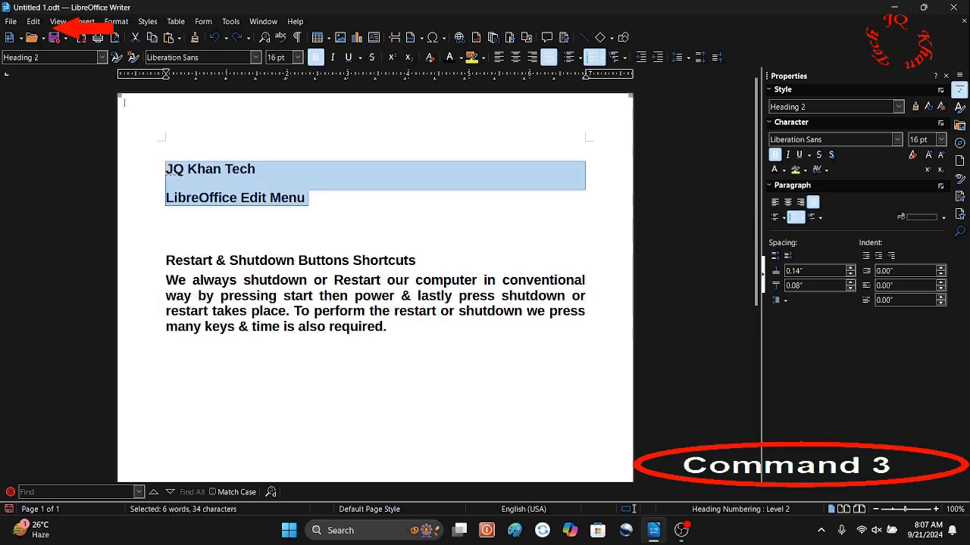
click(33, 22)
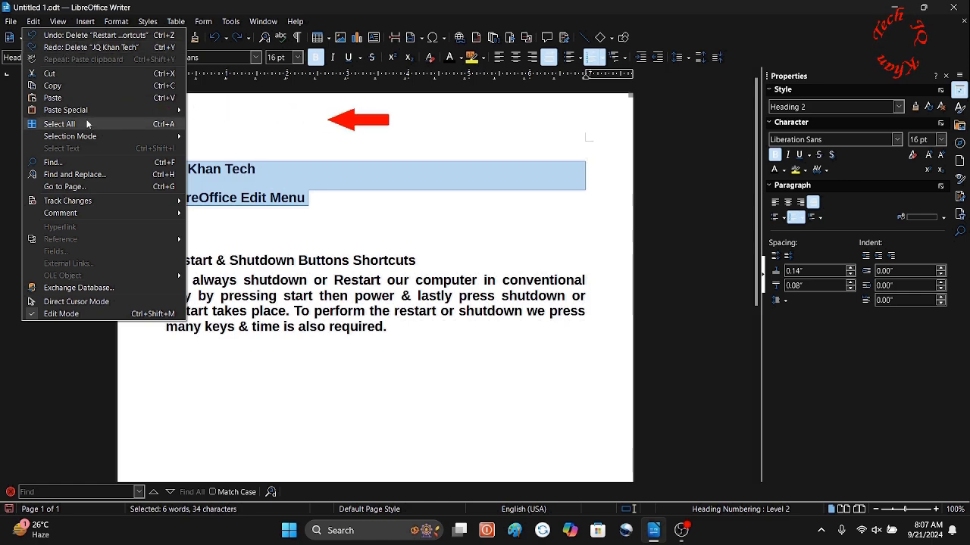
mouse_move(91, 110)
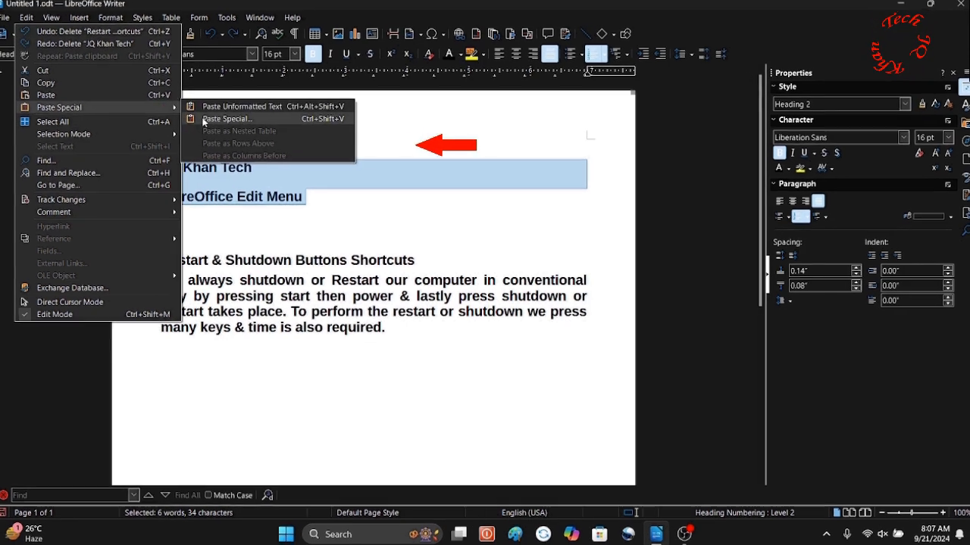
click(204, 119)
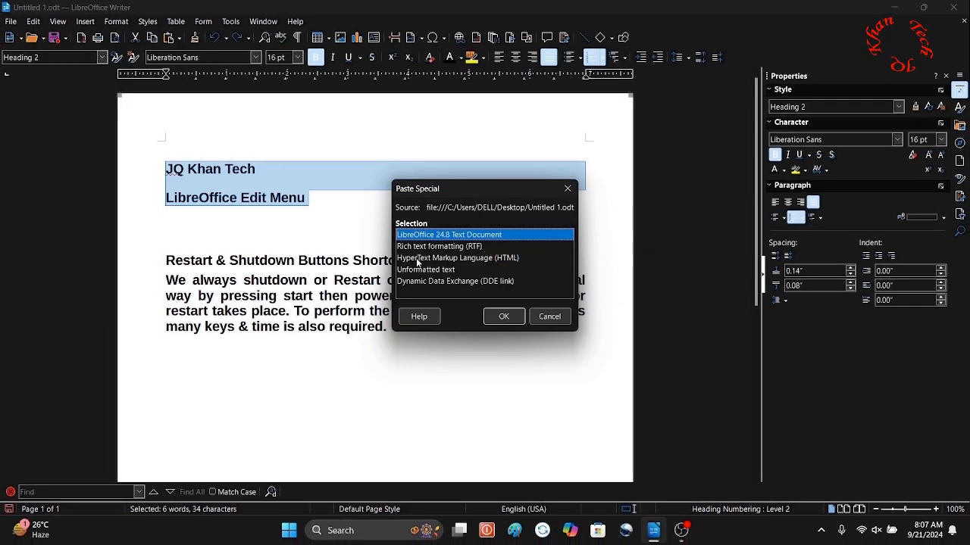
click(474, 247)
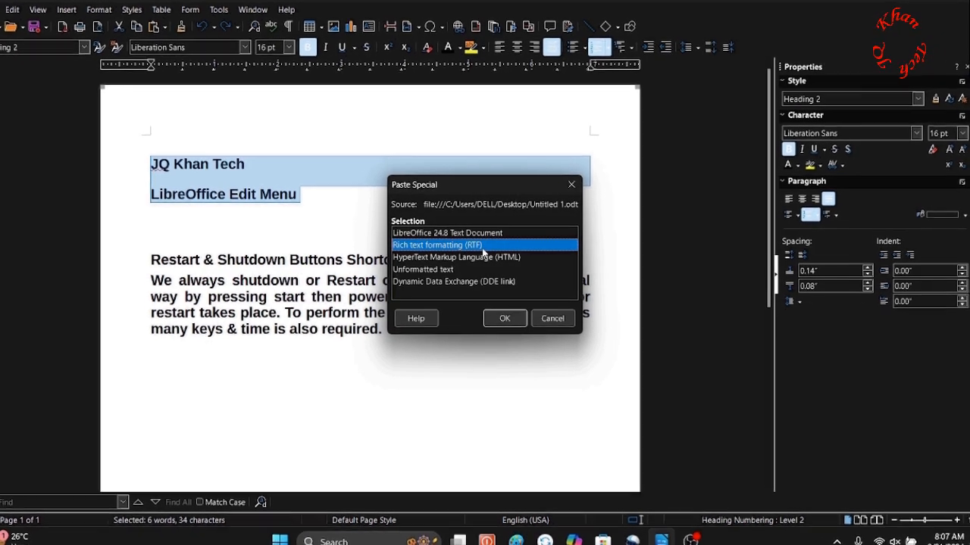
click(478, 260)
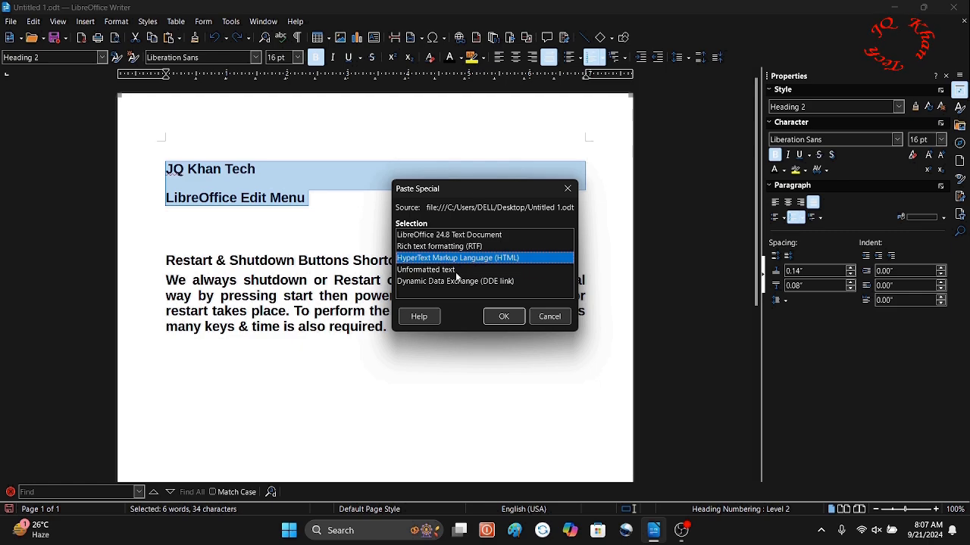
click(457, 271)
click(458, 281)
click(438, 247)
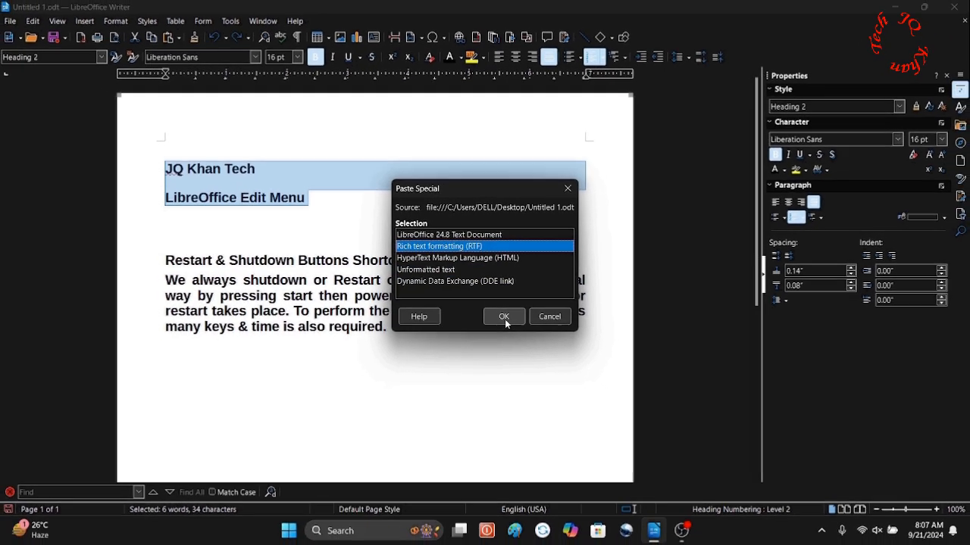
click(504, 316)
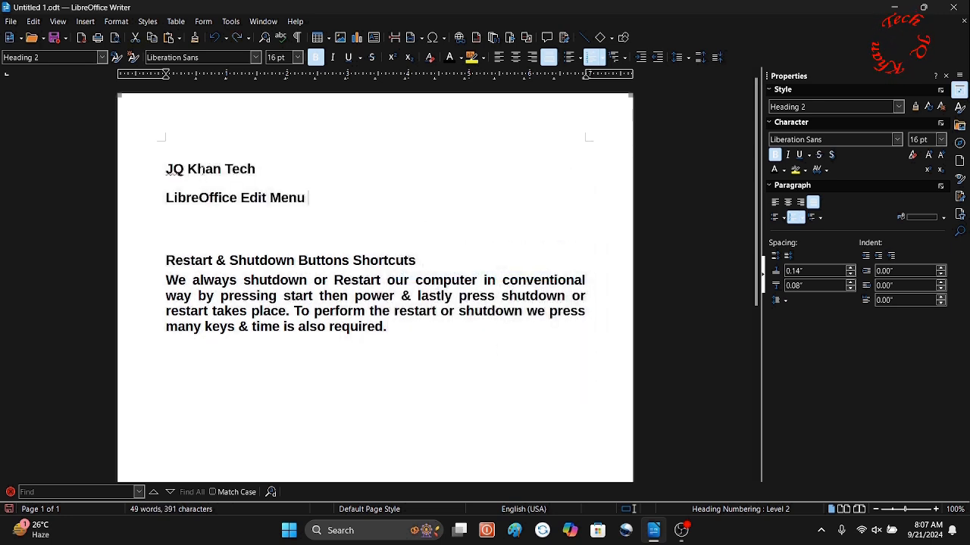
Select all the text in the document and clear the selection.
click(34, 21)
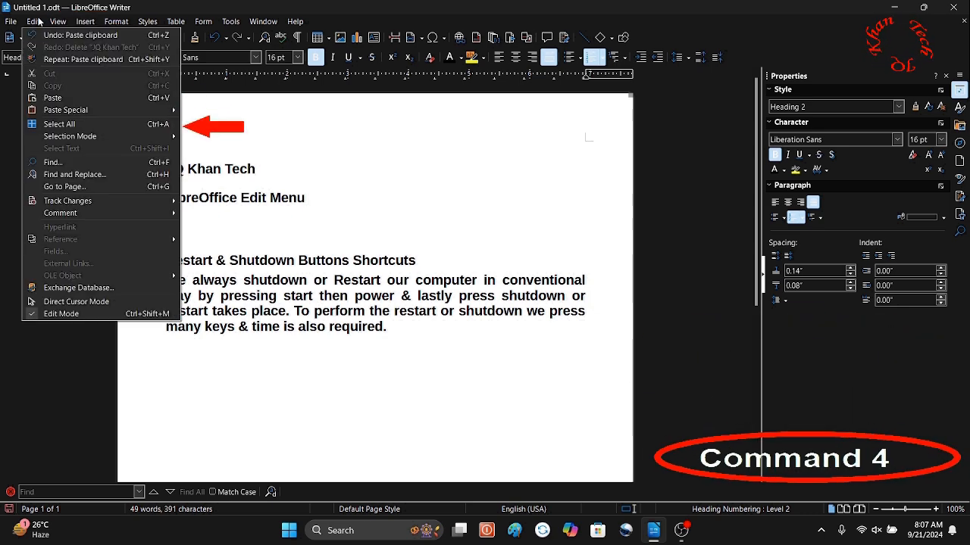
click(69, 124)
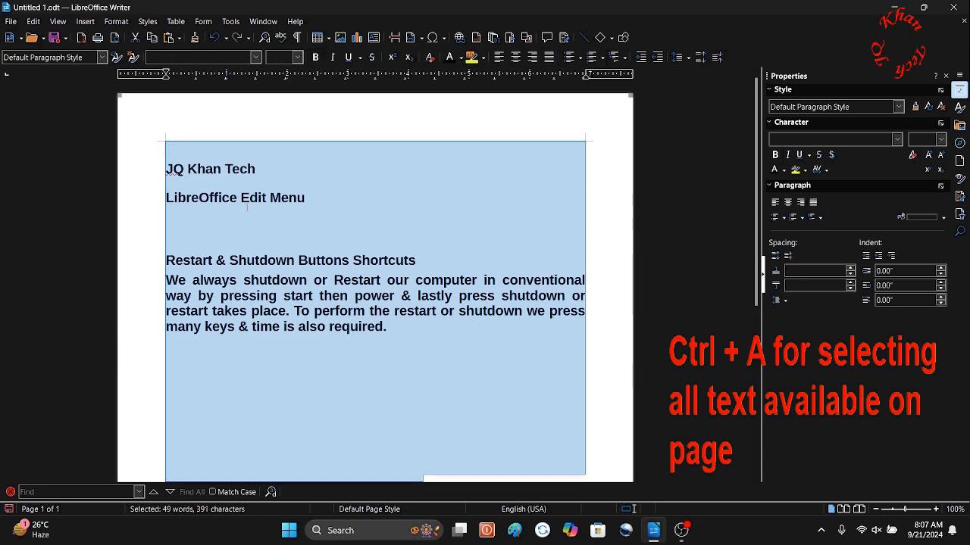
click(241, 218)
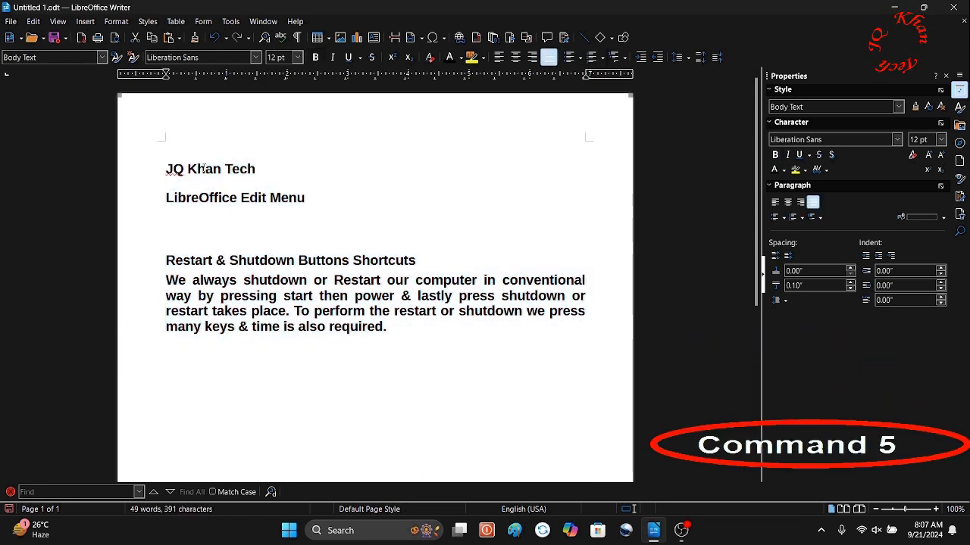
Select the middle word of the first title line, and select the first sentence of the body paragraph.
double_click(203, 168)
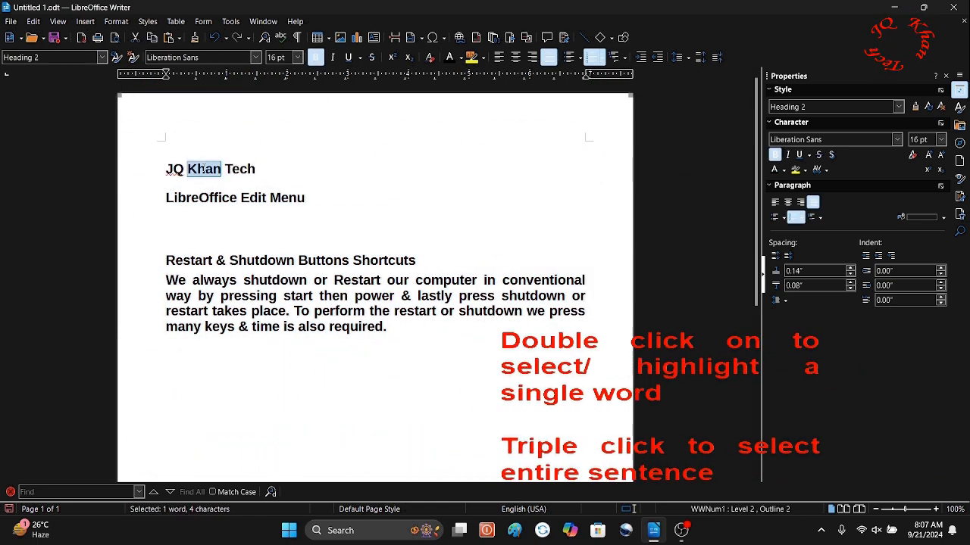
triple_click(297, 296)
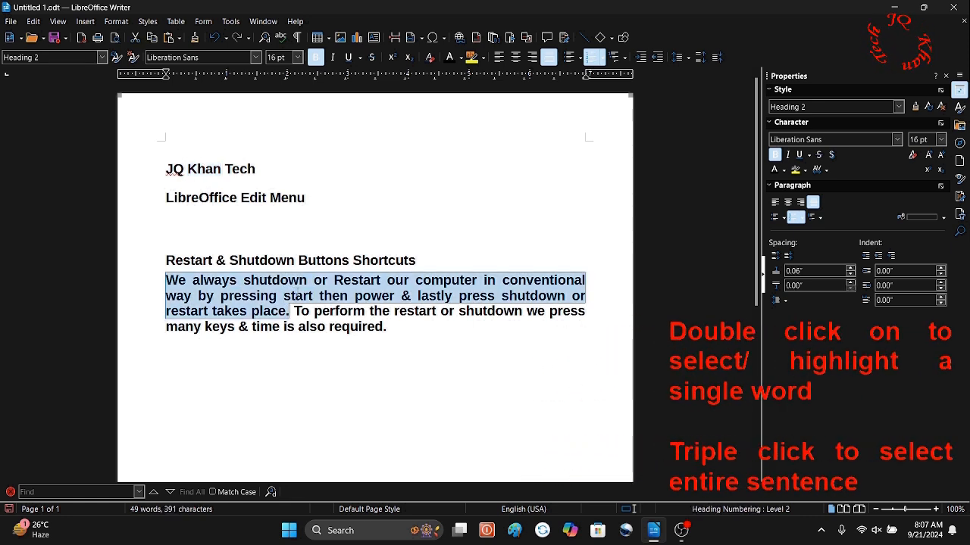
click(335, 311)
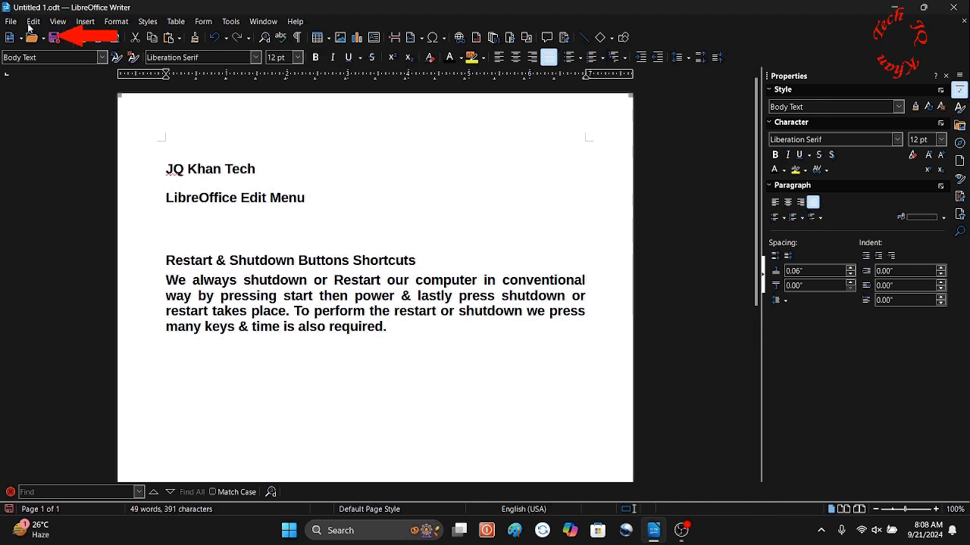
Switch the selection mode to Block Area and select rectangular blocks of text in the body paragraph.
click(32, 22)
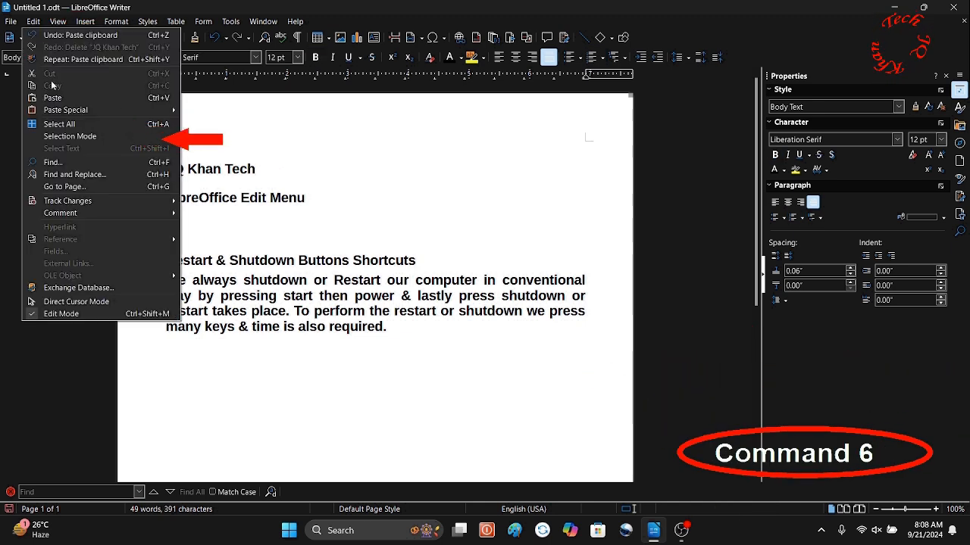
mouse_move(100, 137)
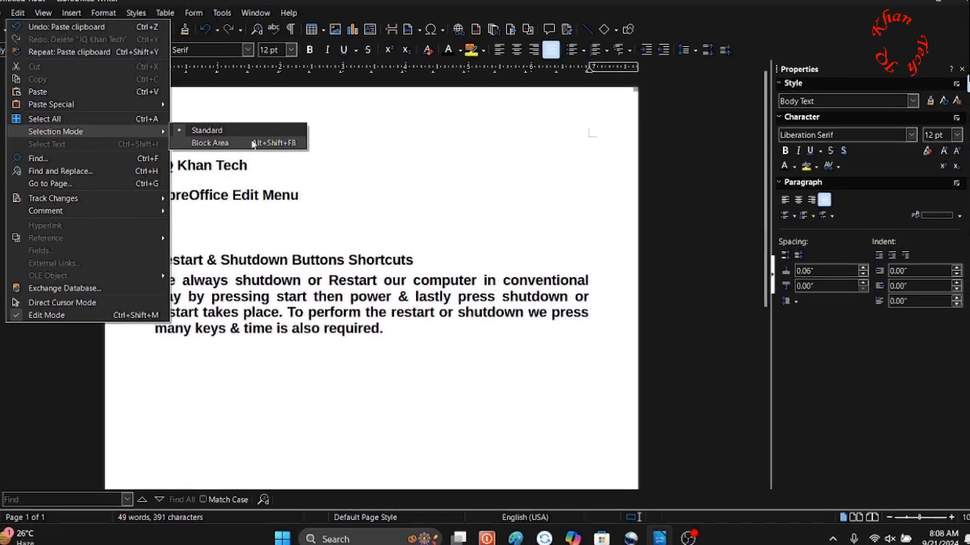
click(252, 144)
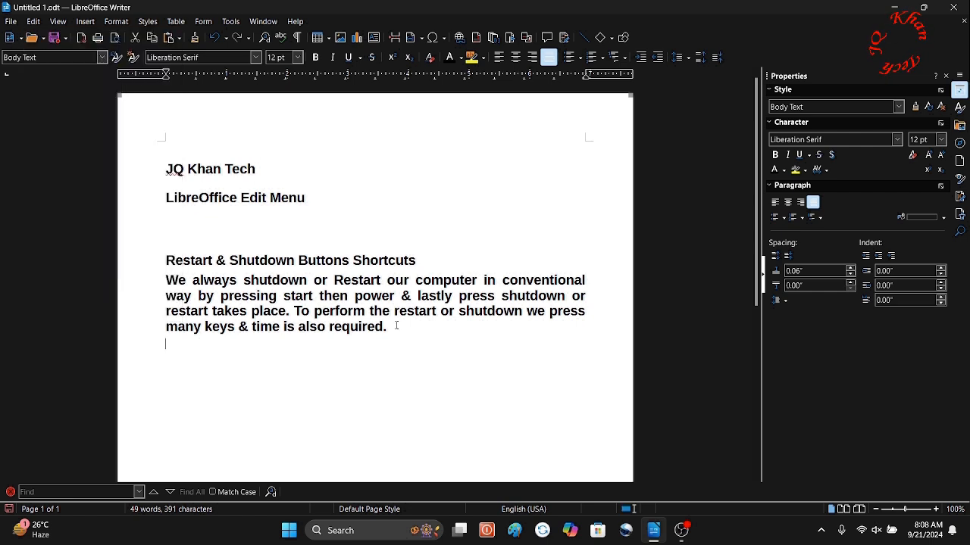
drag(397, 326, 152, 253)
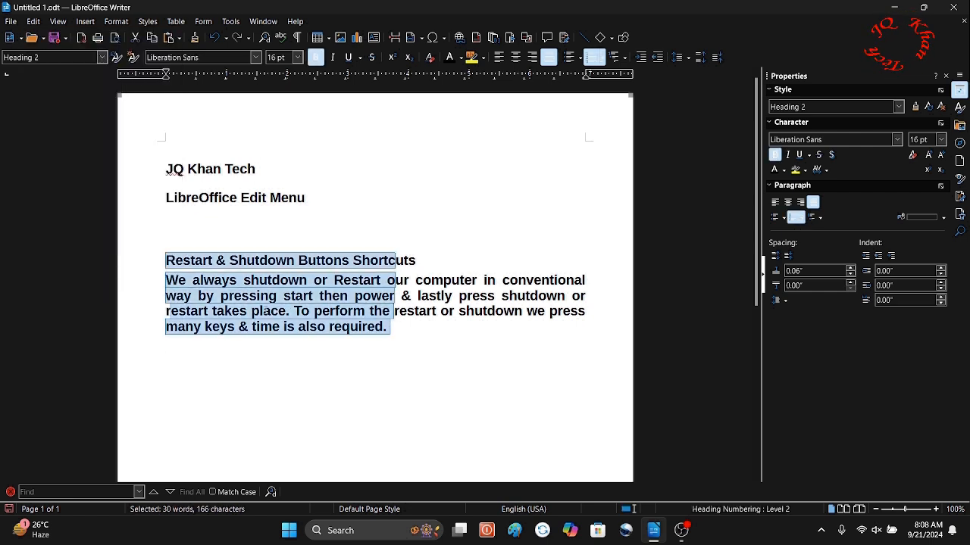
drag(488, 315, 351, 277)
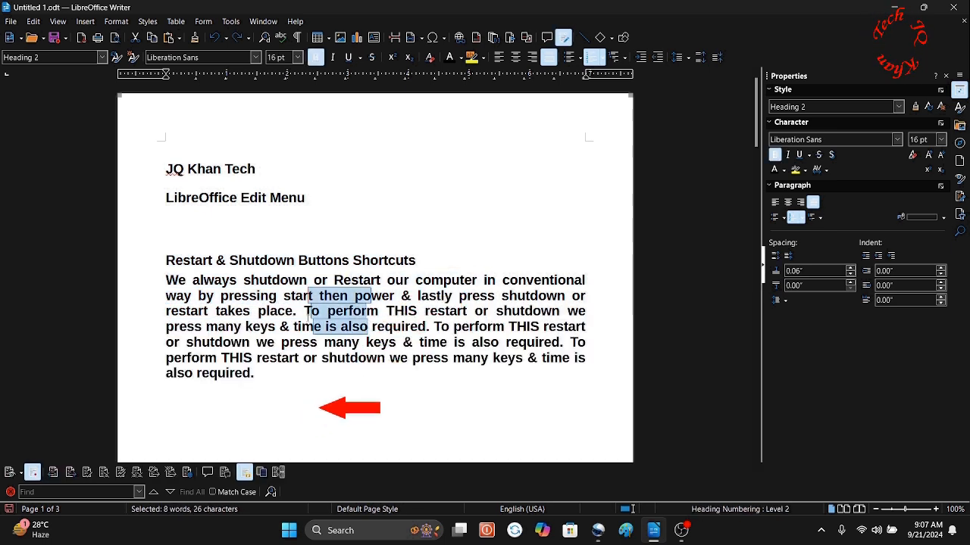
Insert the block text "t then po", "o perfor", "e is also" on three lines below the body paragraph.
click(265, 409)
text(t then po o perfor e is also)
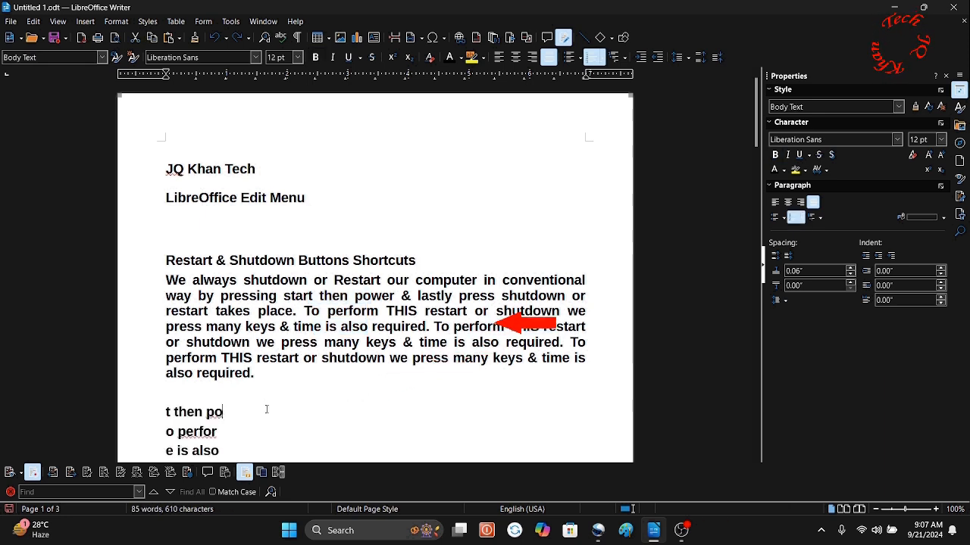
Copy the three-line block "r shut", "rm TH", "so req" from the body paragraph and paste it directly after "e is also".
drag(482, 282, 530, 314)
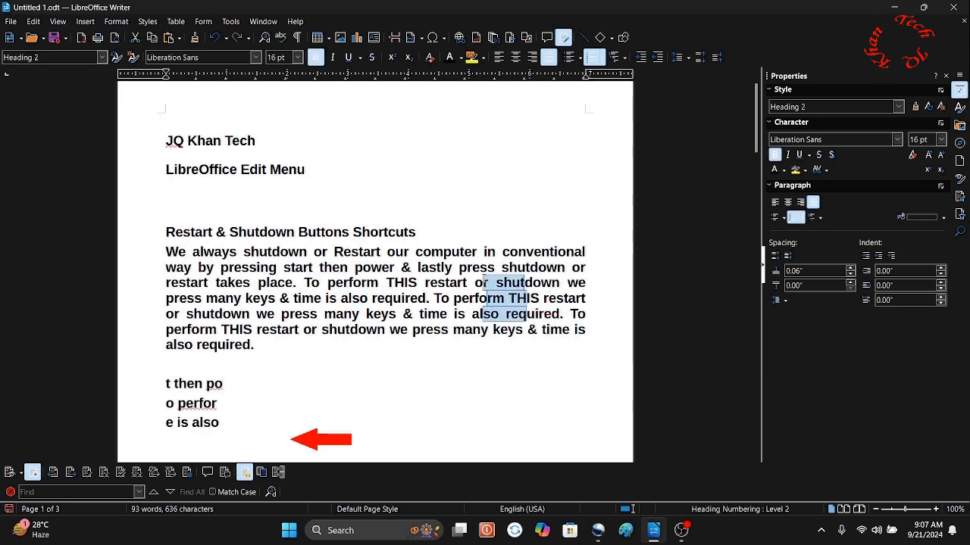
key(ctrl+c)
click(301, 422)
key(ctrl+v)
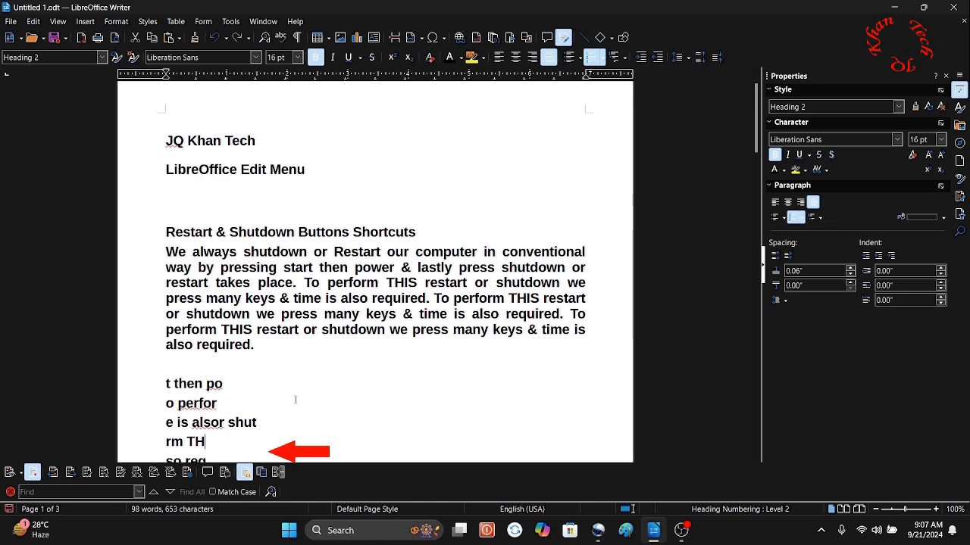
Block-select a large area from the "JQ Khan Tech" title down to the "t then po" line.
scroll(274, 343, down, 1)
scroll(180, 197, up, 2)
mouse_move(166, 166)
mouse_down()
mouse_move(465, 417)
mouse_move(487, 418)
mouse_up()
Switch the selection mode back to Standard and select text across the first two lines of the body paragraph.
click(33, 21)
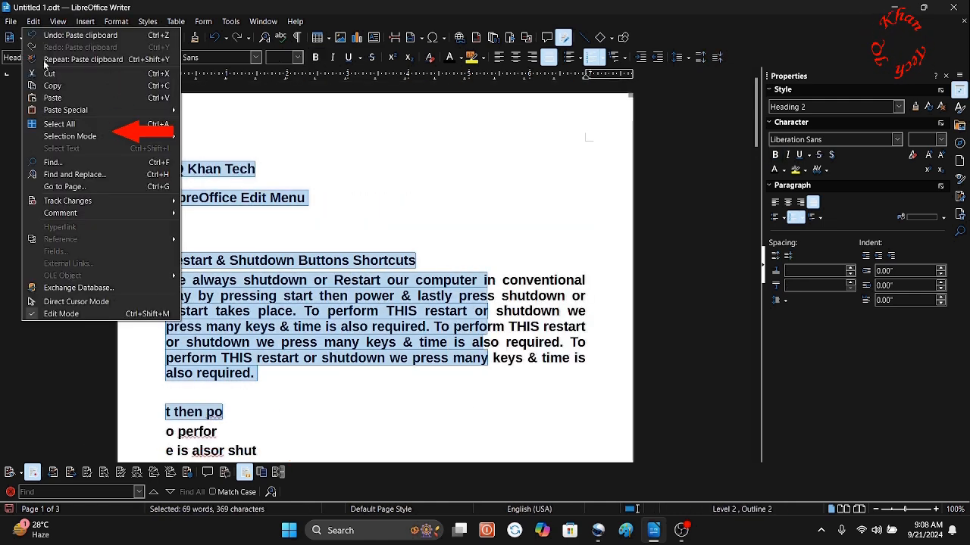
mouse_move(90, 137)
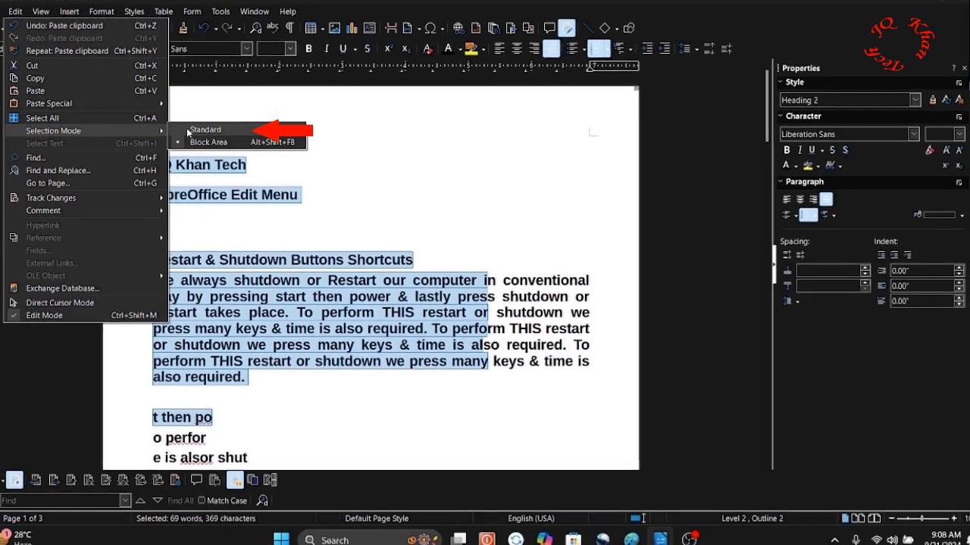
click(189, 131)
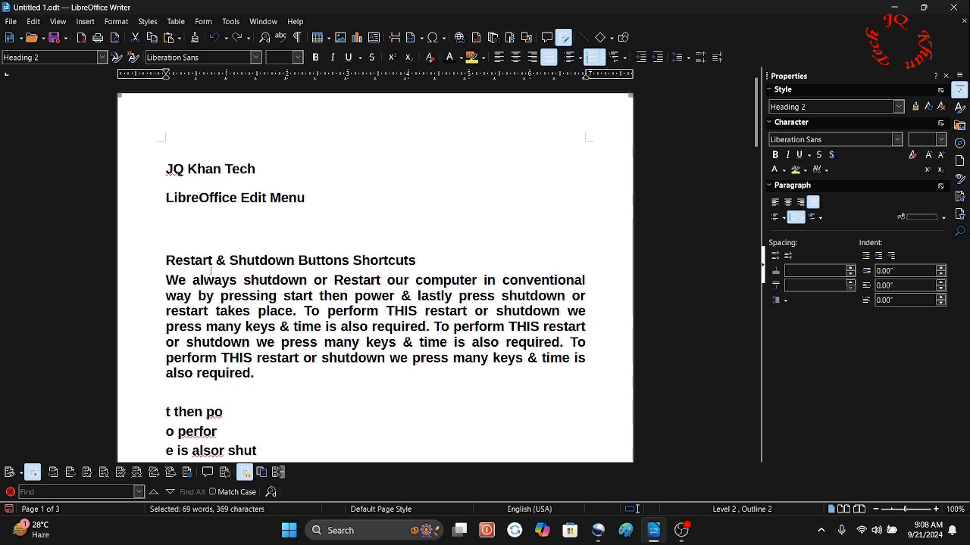
drag(213, 281, 277, 295)
click(304, 331)
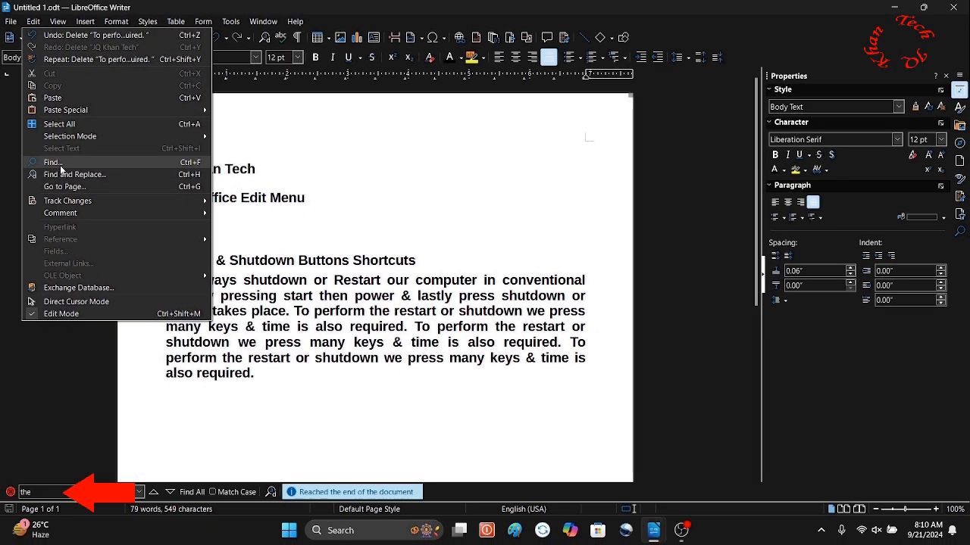
Find the word "the" in the document and step through its occurrences in the body paragraph.
click(56, 161)
text(the)
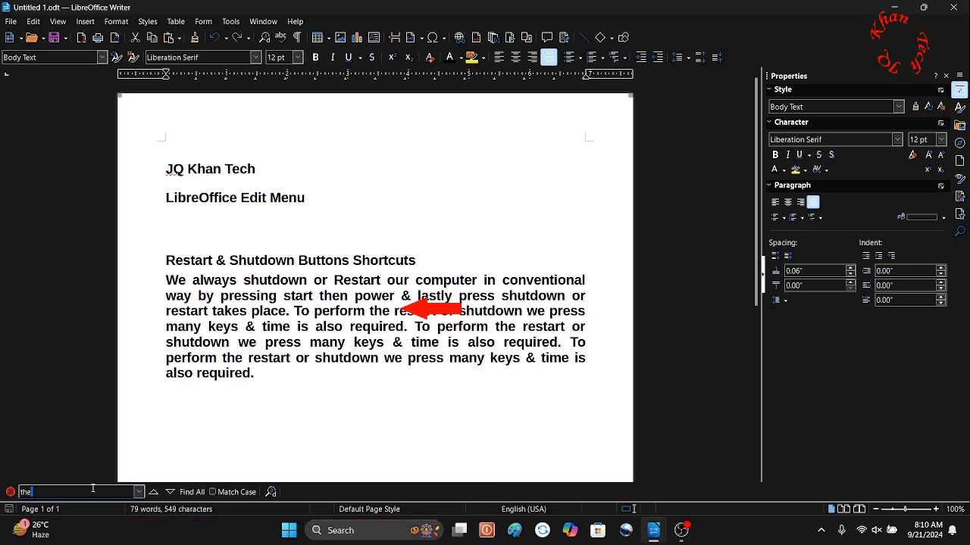
key(Return)
key(Return)
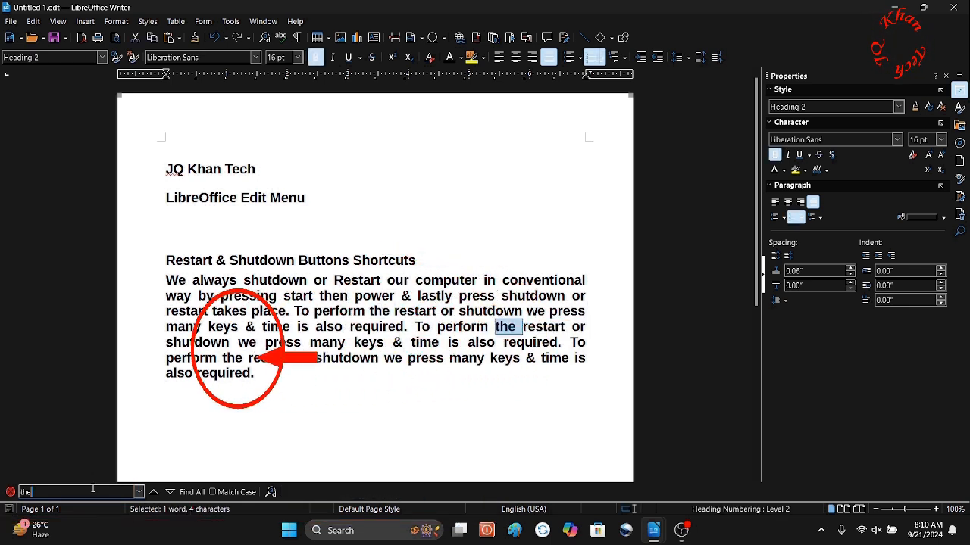
key(Return)
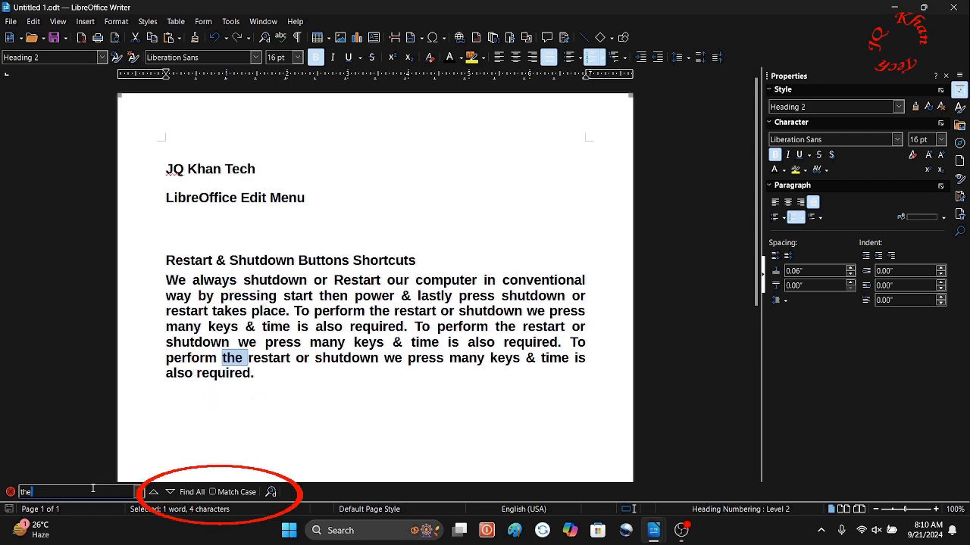
key(Return)
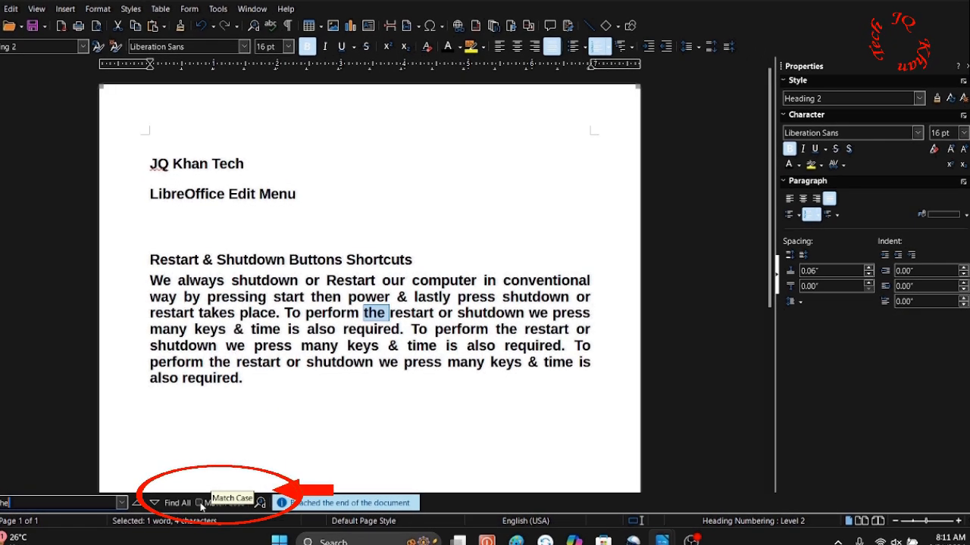
Enable Match Case for the quick search and use Find and Replace to find all occurrences of "the".
click(199, 503)
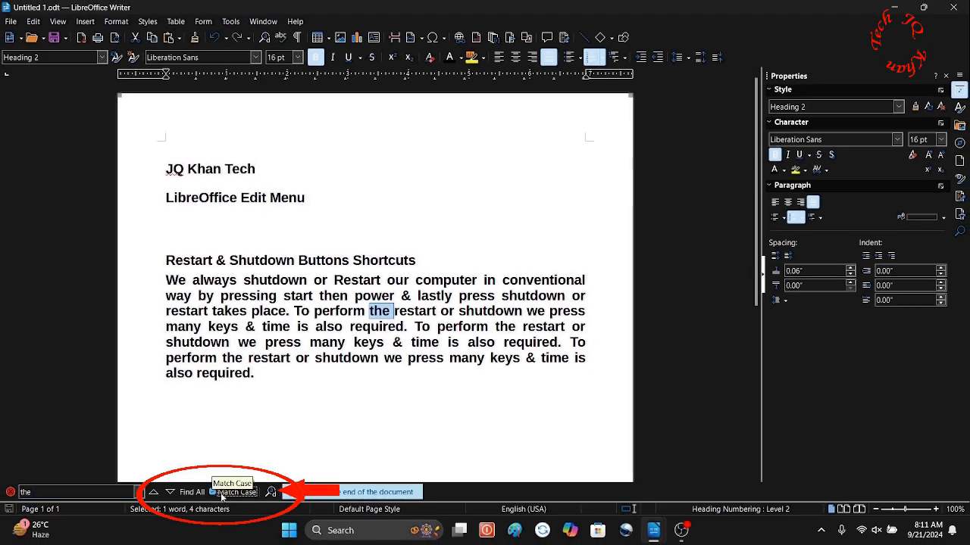
click(270, 495)
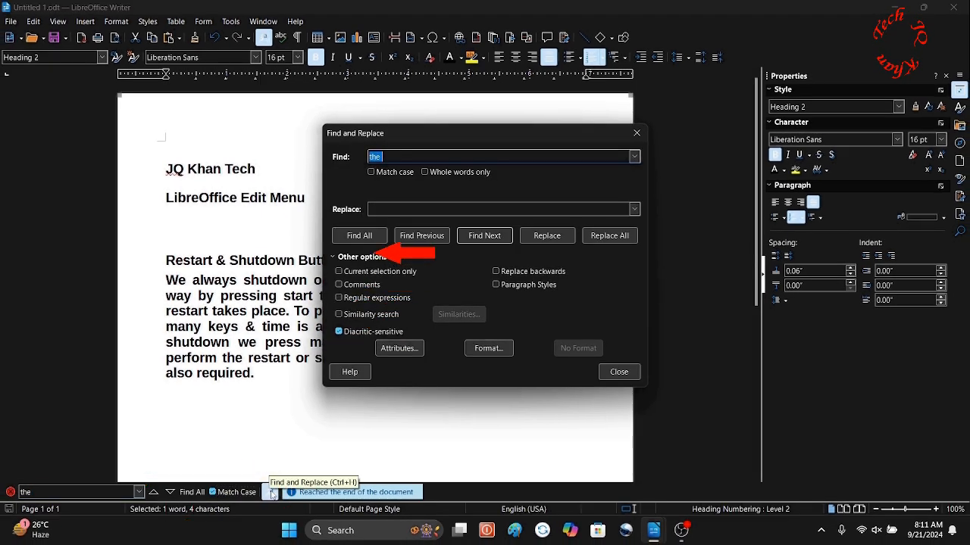
click(381, 238)
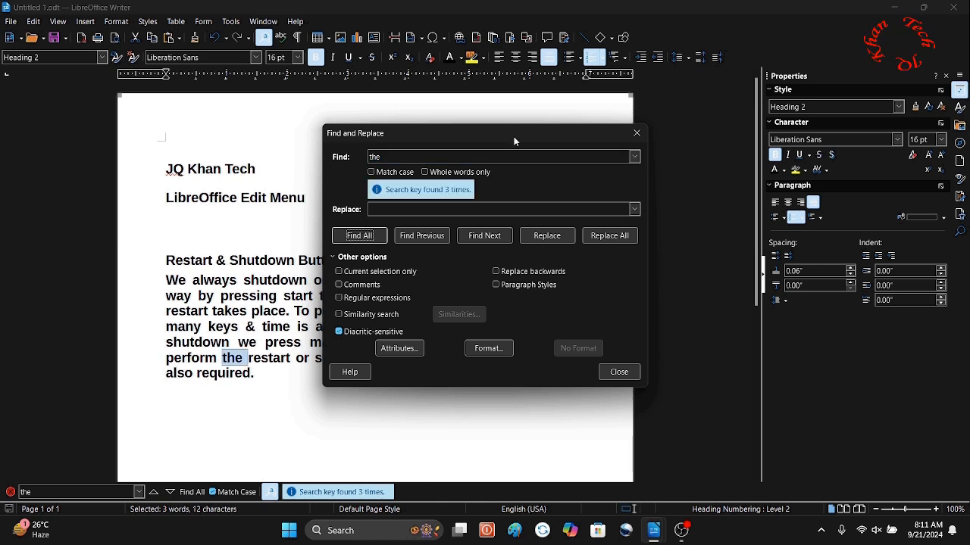
drag(512, 141, 817, 138)
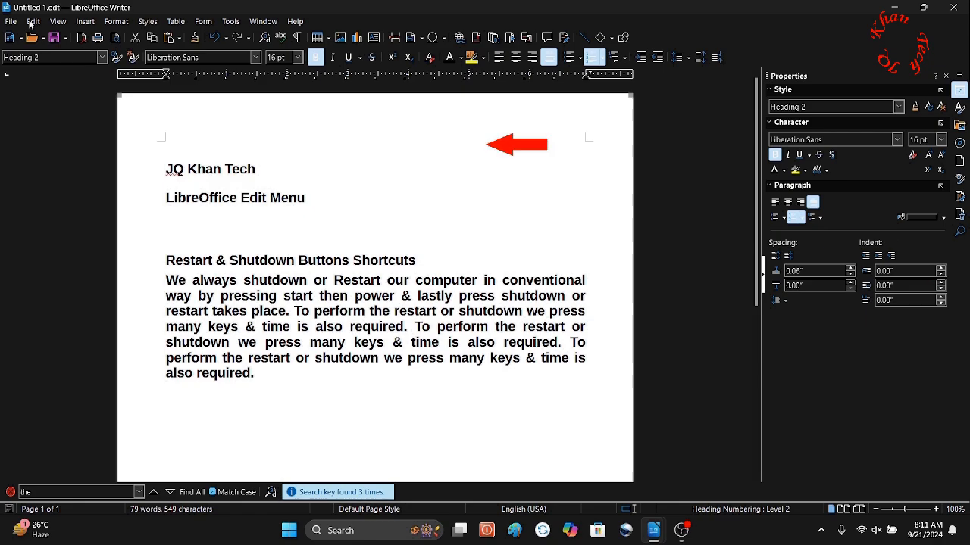
Replace "the" with "THIS" throughout the body paragraph, the first occurrence individually and the remaining ones all at once.
click(33, 21)
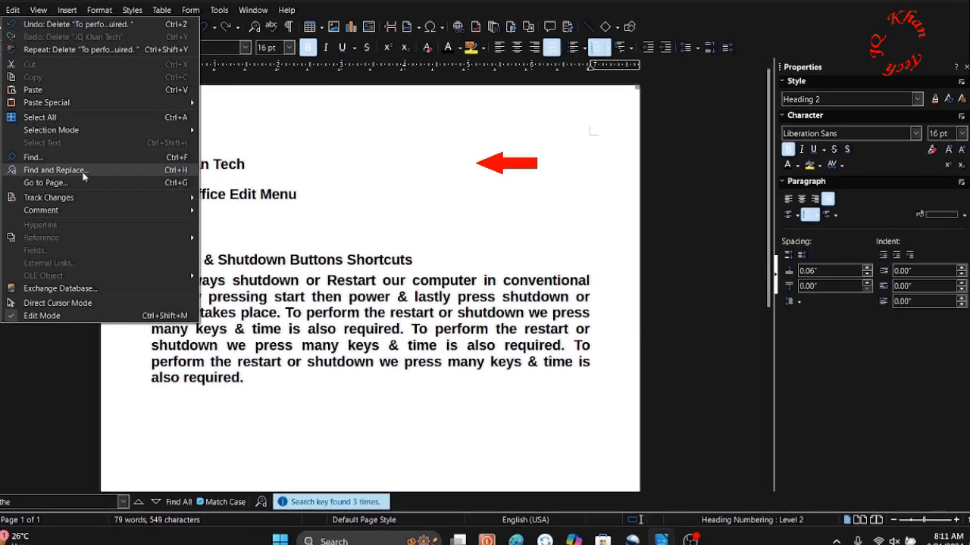
click(83, 172)
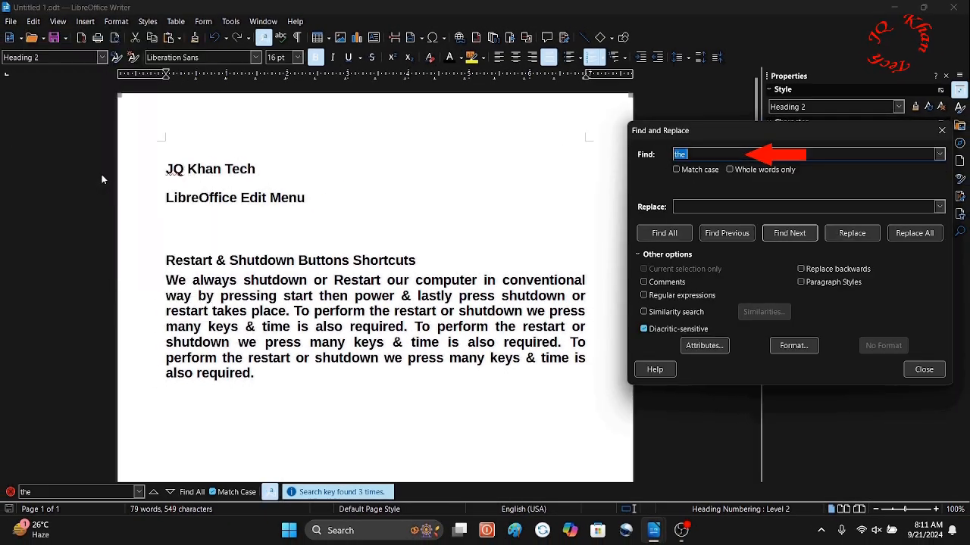
click(688, 206)
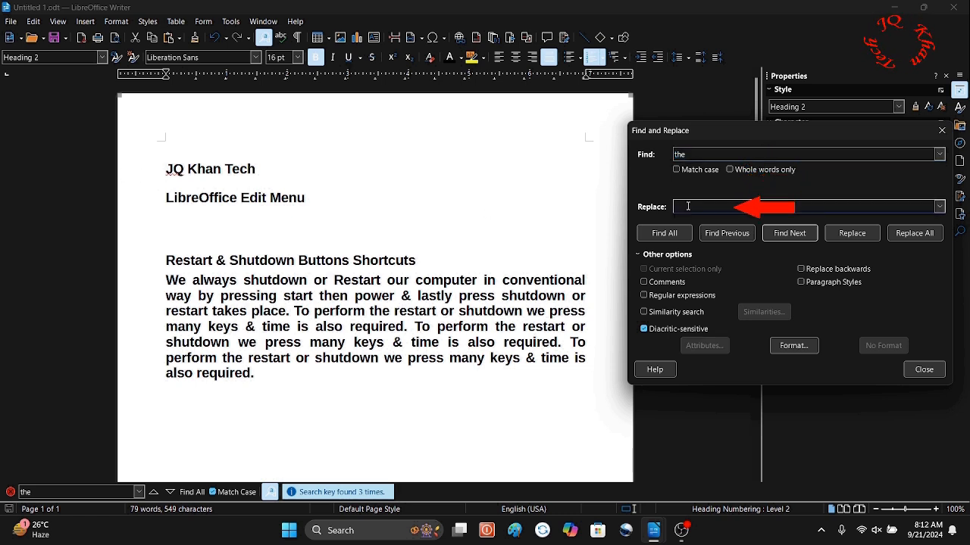
text(THIS)
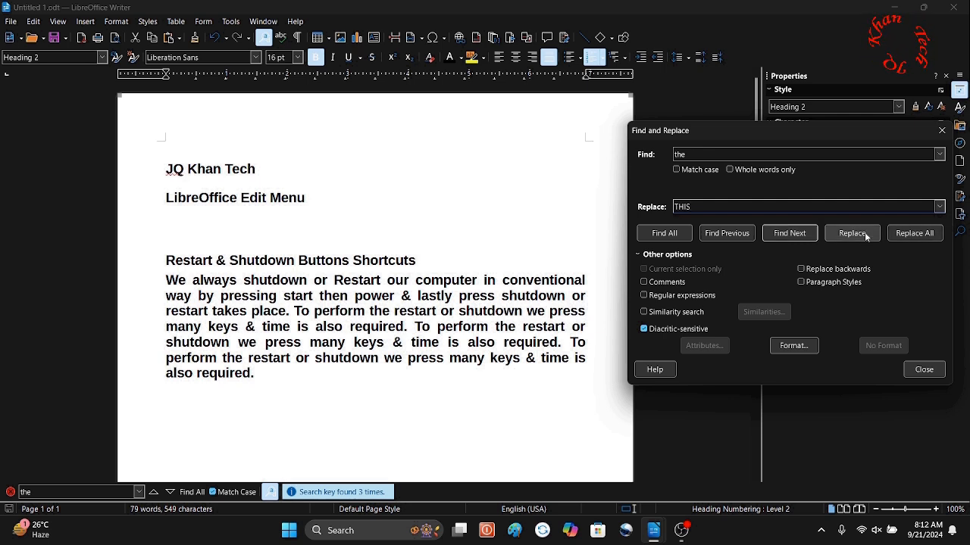
click(786, 237)
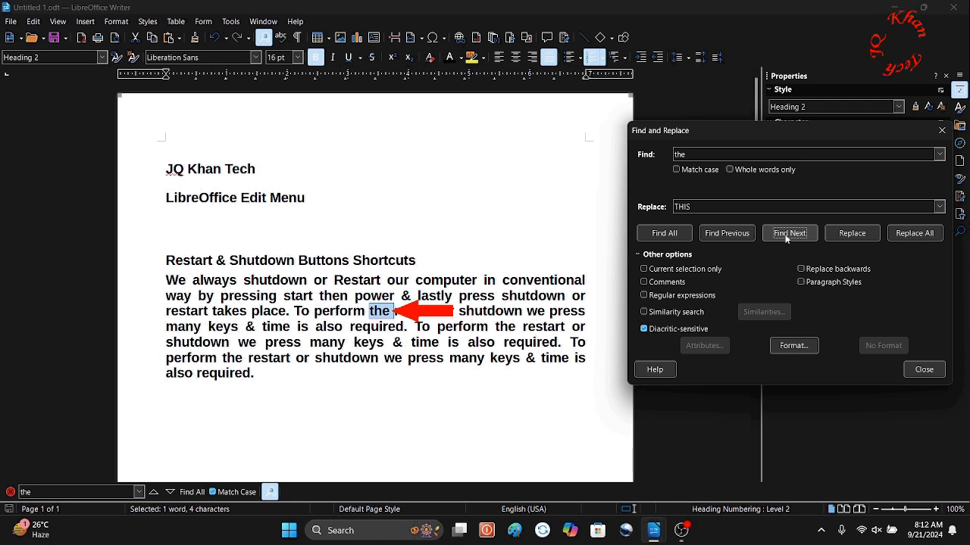
click(853, 234)
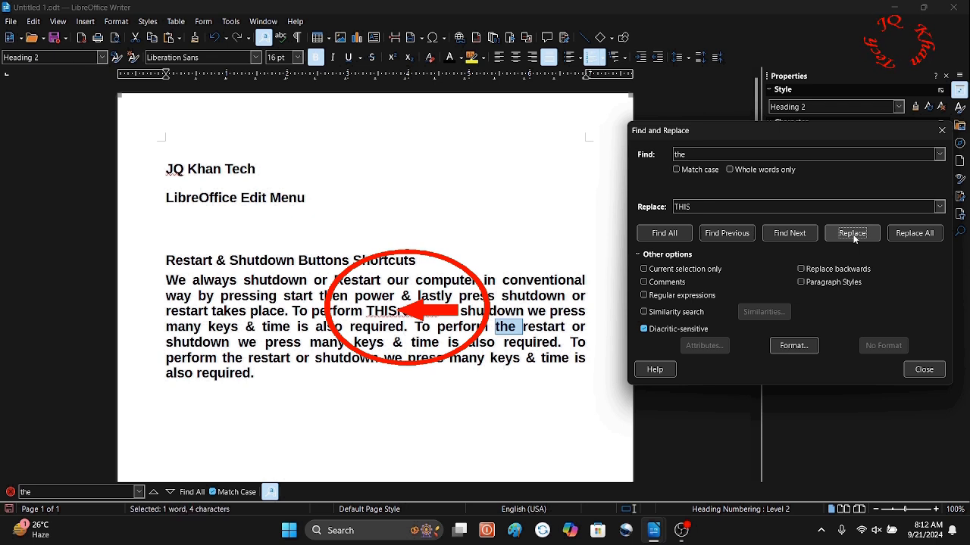
click(788, 234)
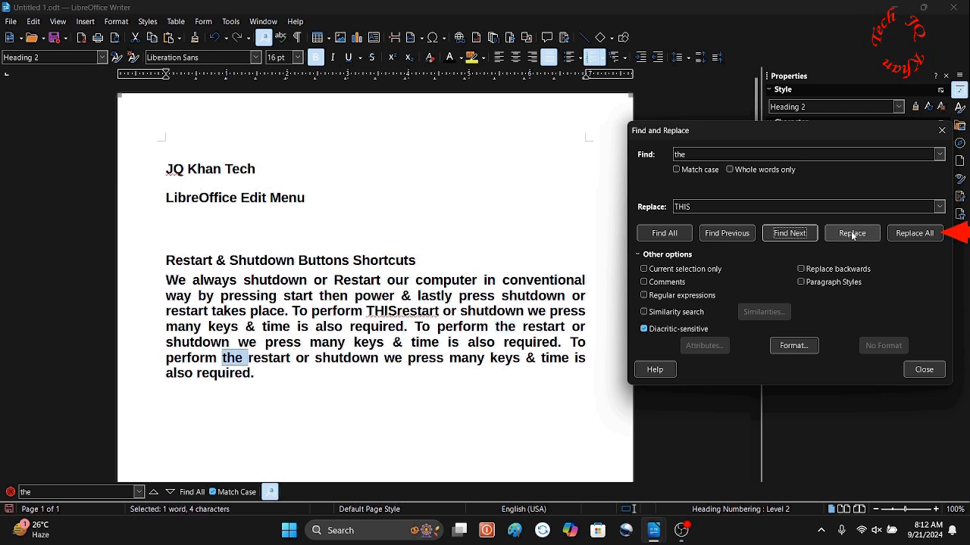
click(904, 237)
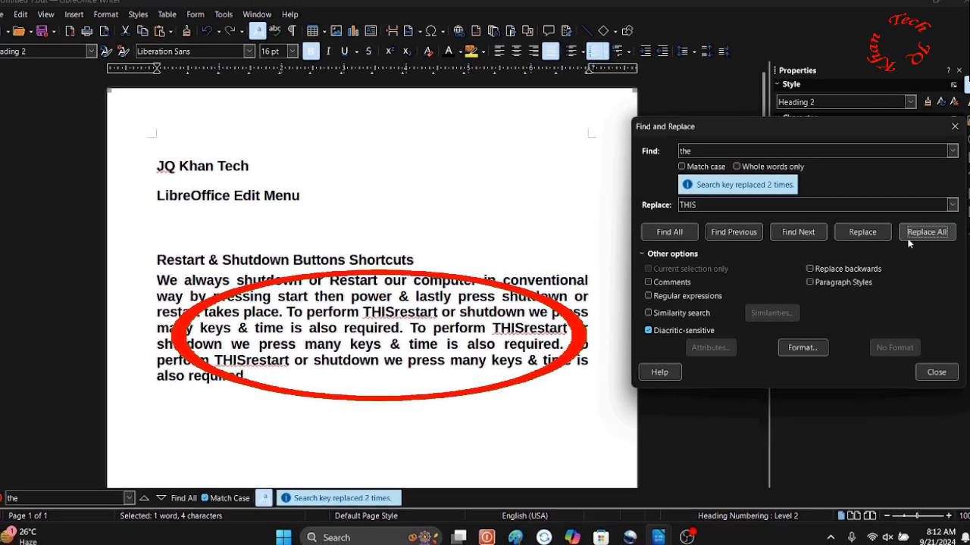
Insert a space between "THIS" and "restart" at all three places in the body paragraph and close Find and Replace.
click(531, 324)
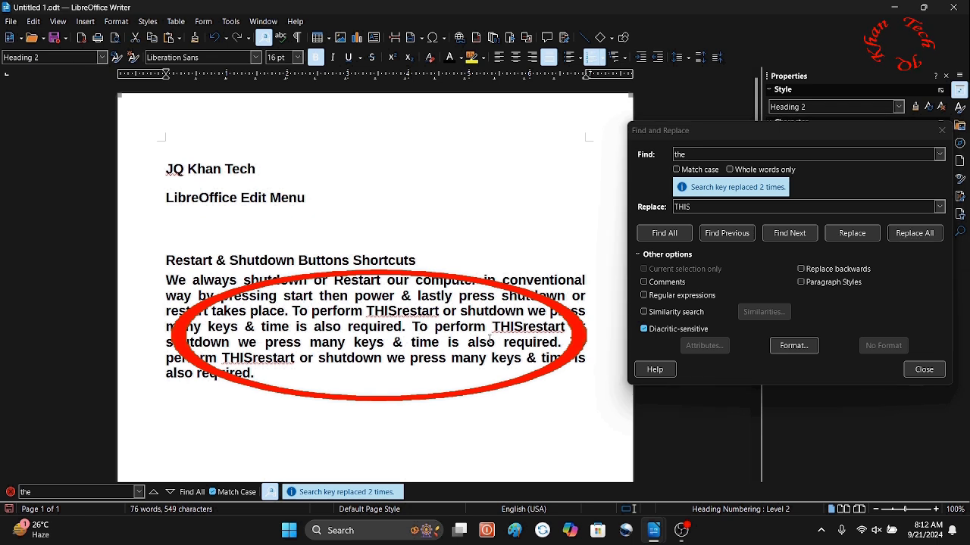
click(424, 311)
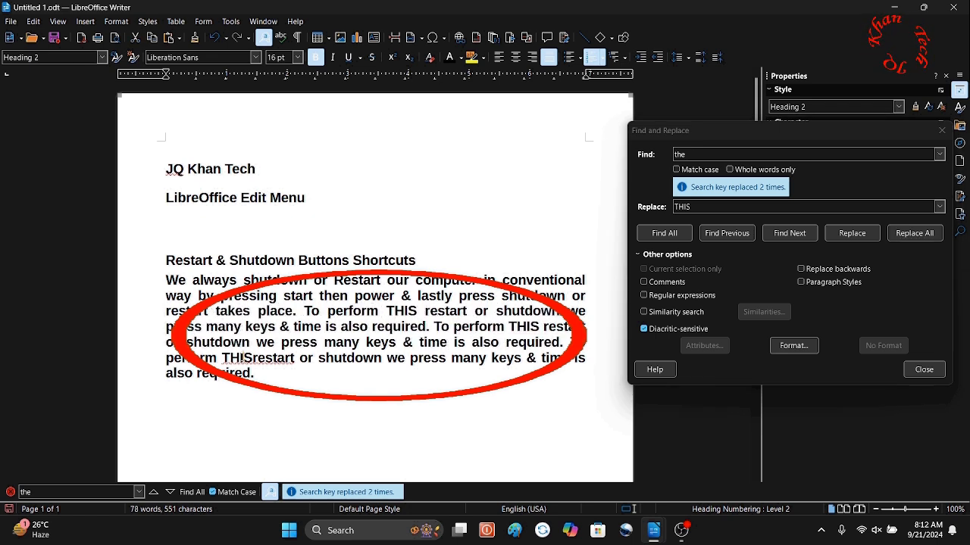
click(246, 358)
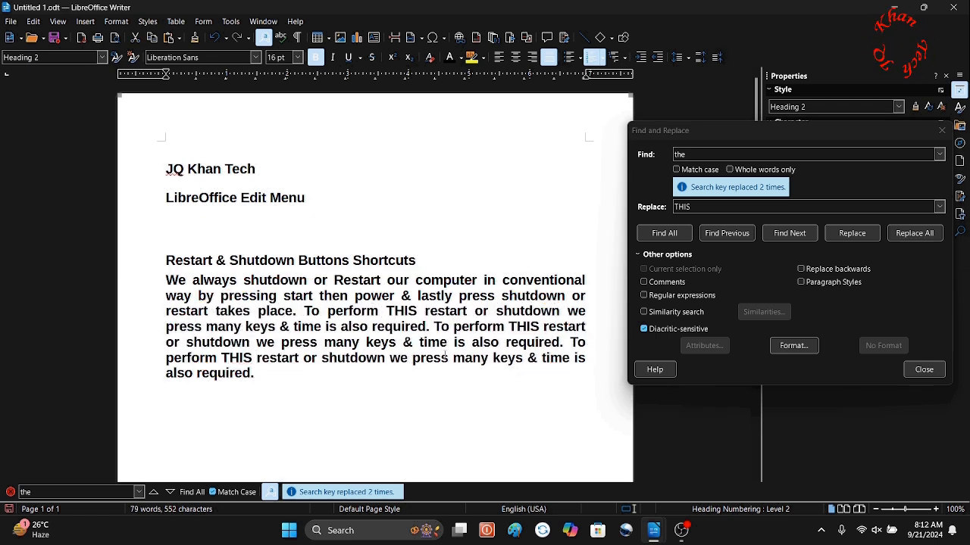
click(923, 370)
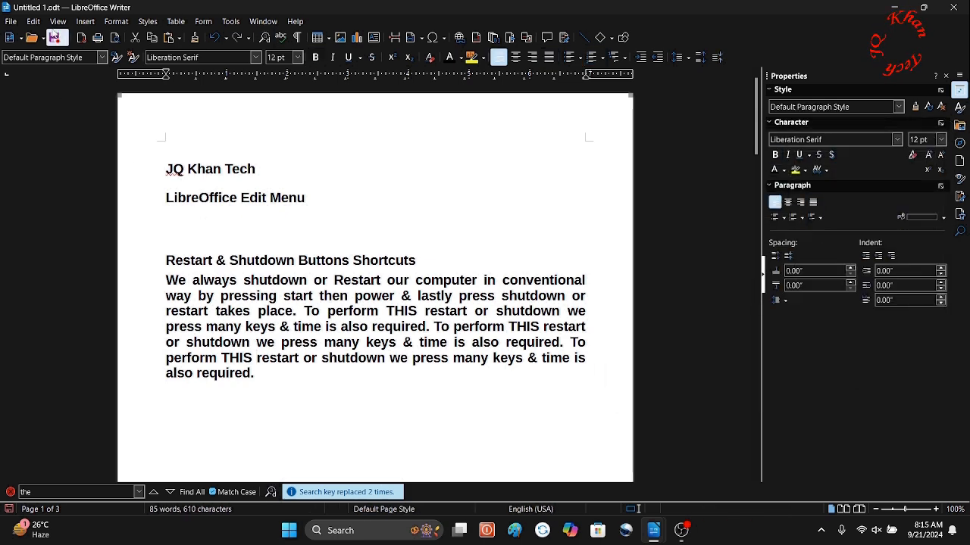
Use Go to Page to jump to page 2, and return to page 1 of the document.
click(32, 21)
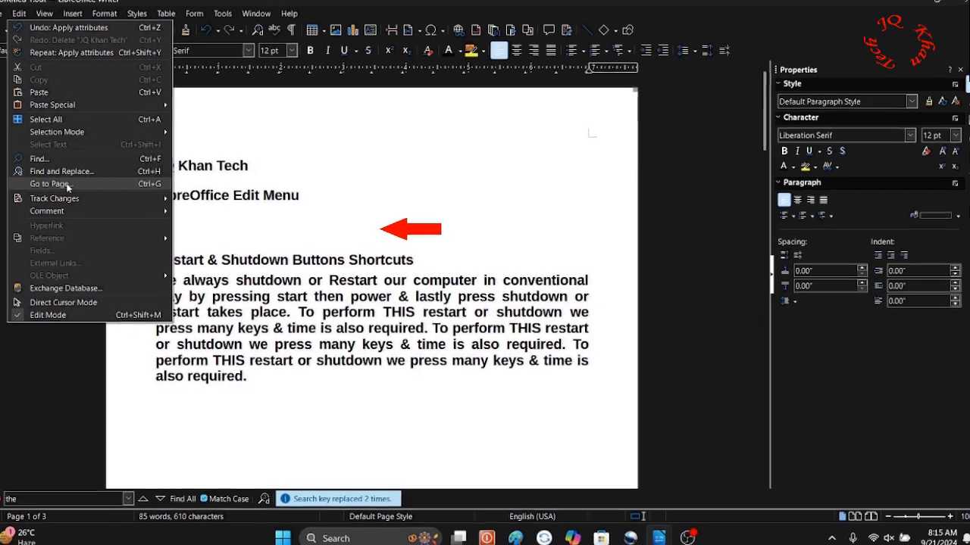
click(71, 185)
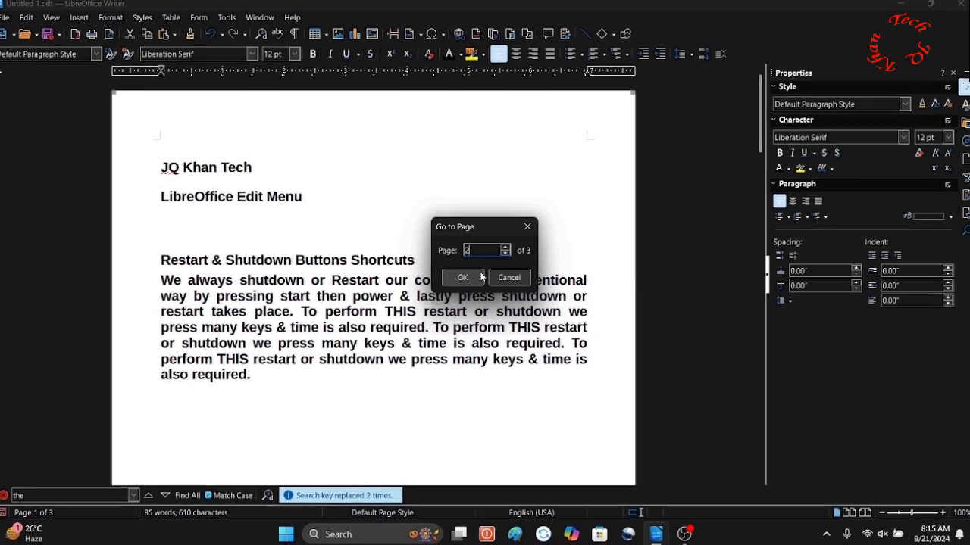
click(481, 277)
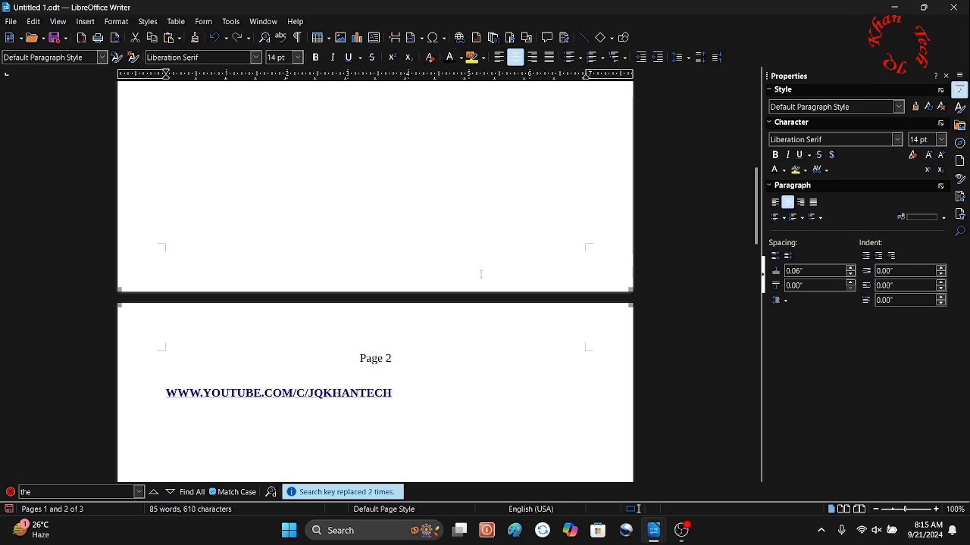
key(ctrl+g)
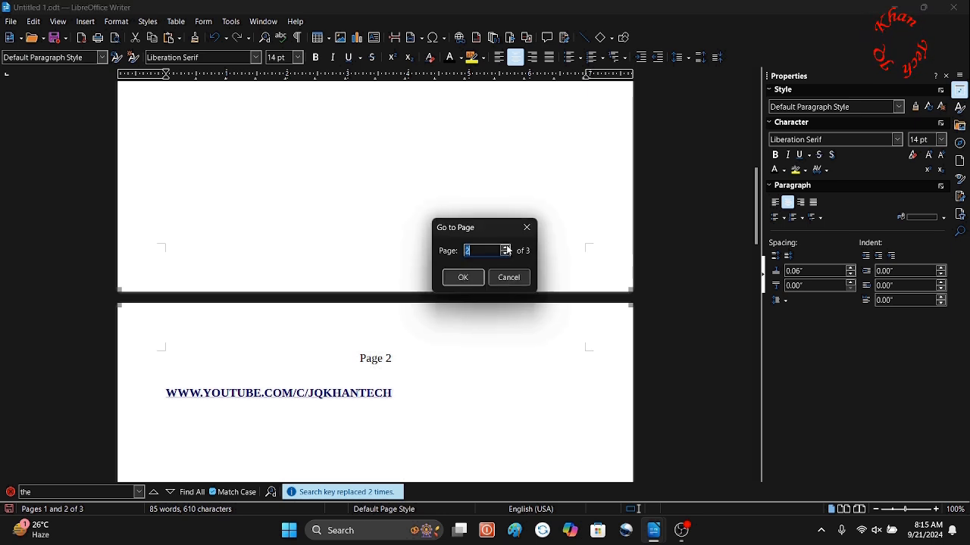
click(462, 277)
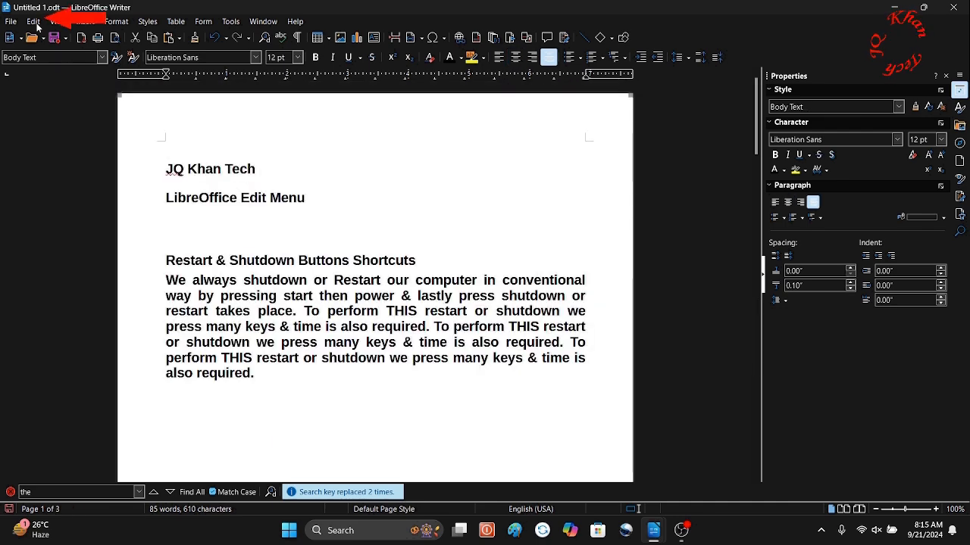
Protect the document's tracked changes by entering and confirming a password in the password fields.
click(34, 21)
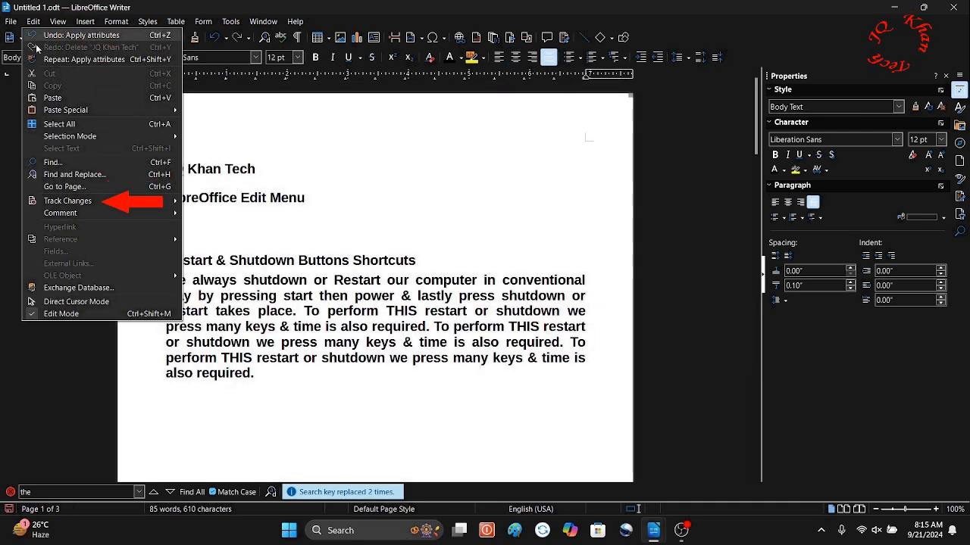
mouse_move(108, 200)
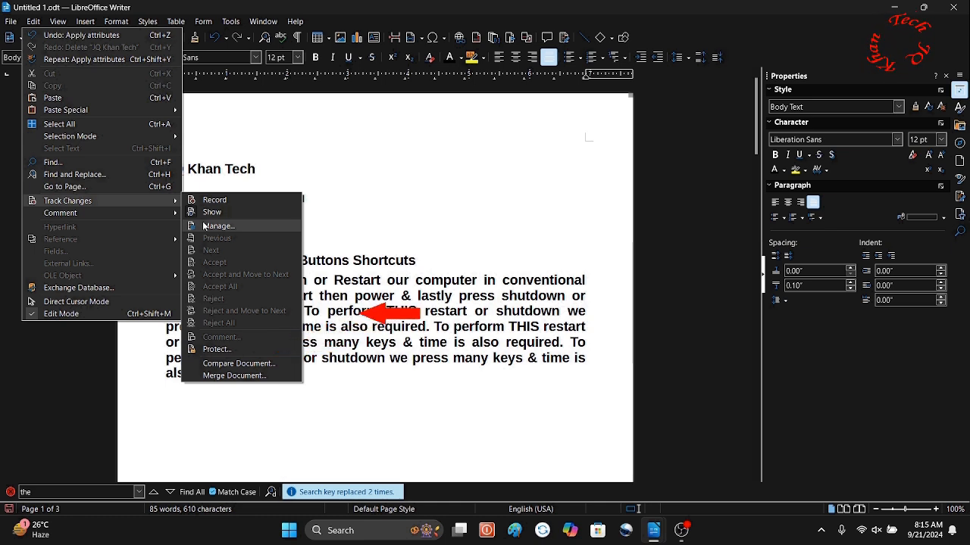
click(241, 346)
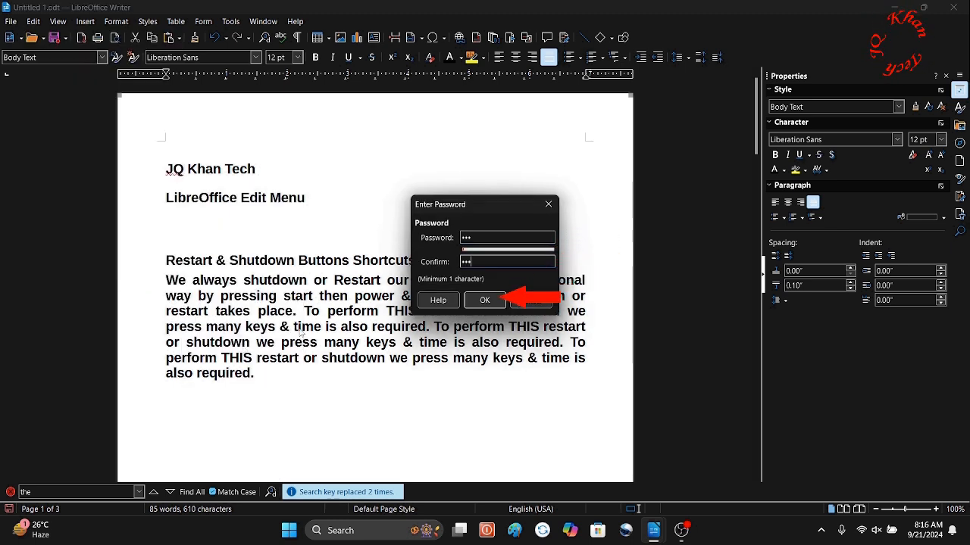
click(483, 302)
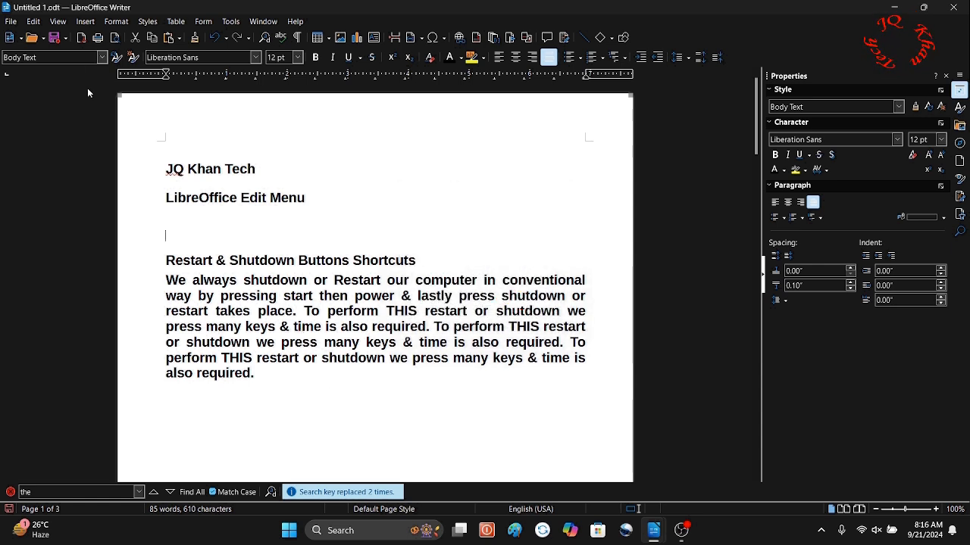
Clone the bold body paragraph's formatting onto the added lines "Let me add text", "more text" and "1313".
click(961, 10)
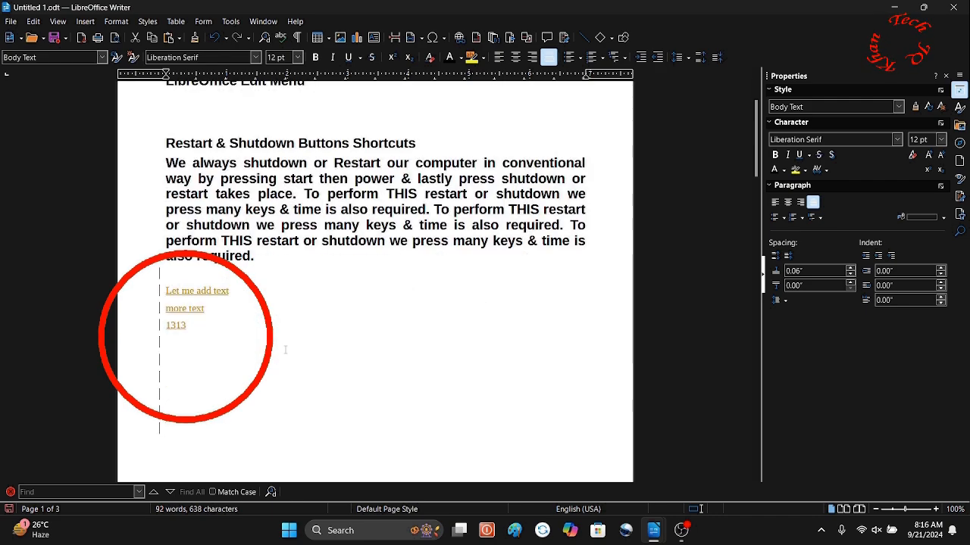
click(275, 240)
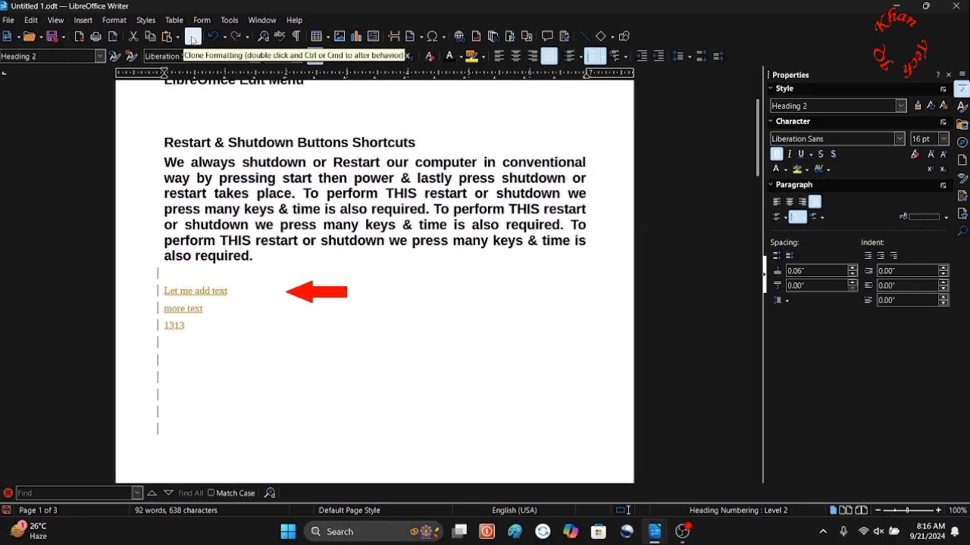
drag(172, 441, 140, 275)
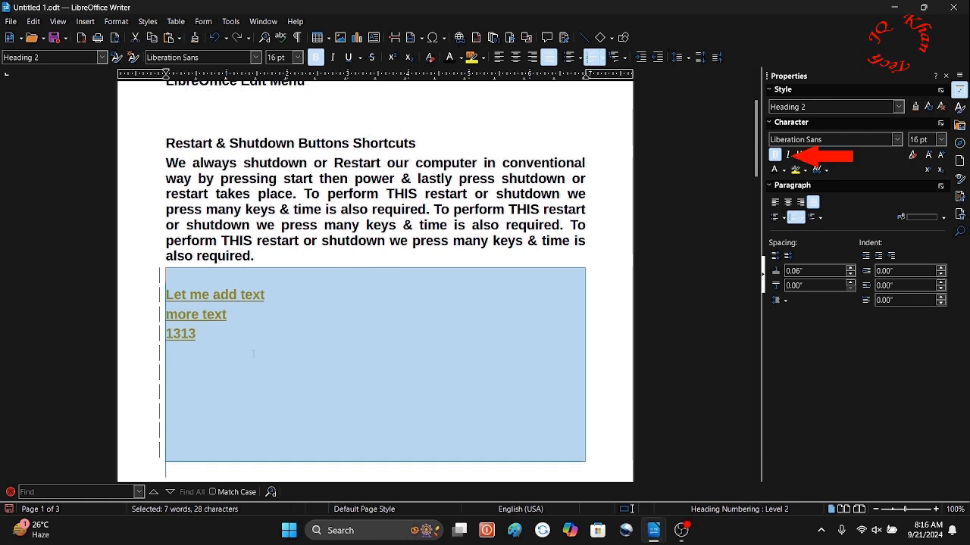
Set the font colour of the three added lines below the body paragraph to black.
click(784, 171)
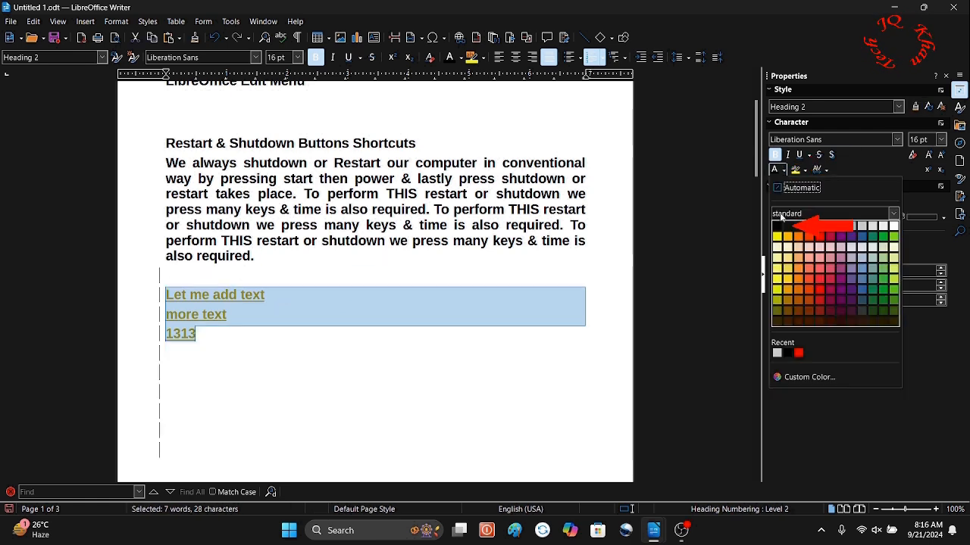
click(776, 227)
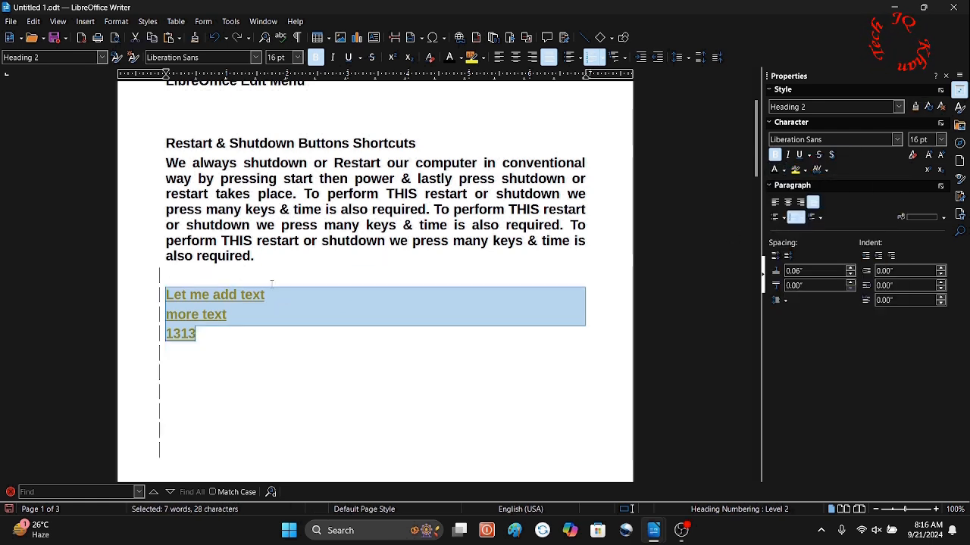
click(244, 353)
Save Untitled 1.odt and reopen it.
click(53, 37)
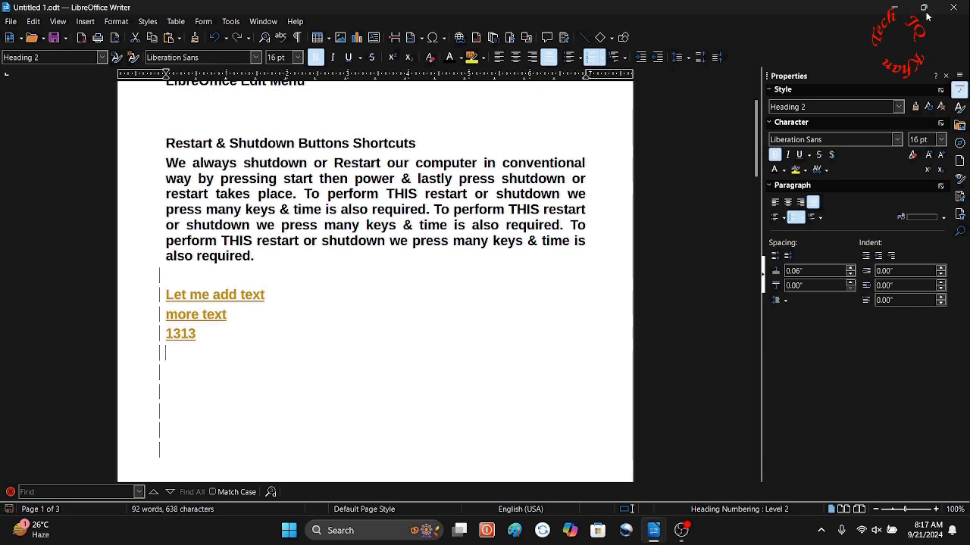
click(894, 7)
double_click(79, 88)
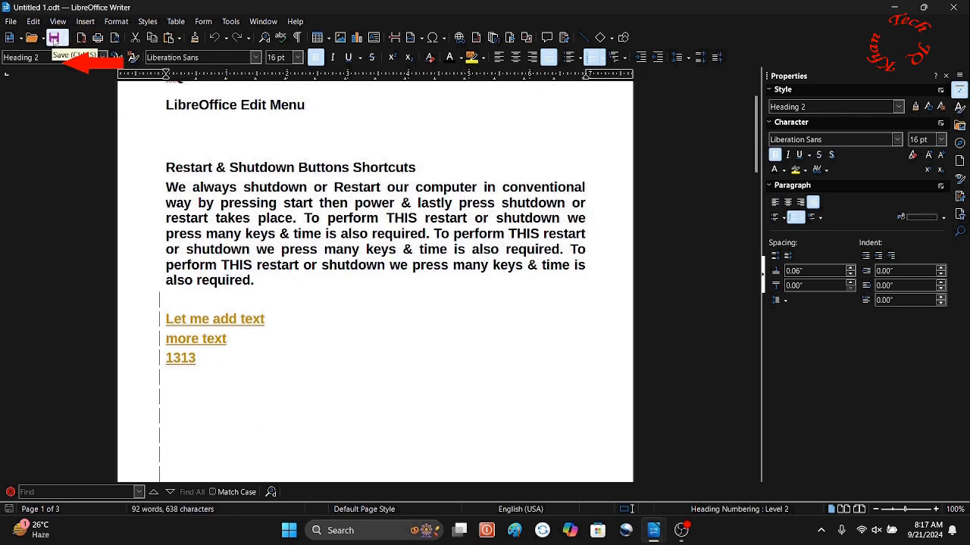
Jump to the previous tracked change and delete the added lines below the body paragraph.
click(33, 23)
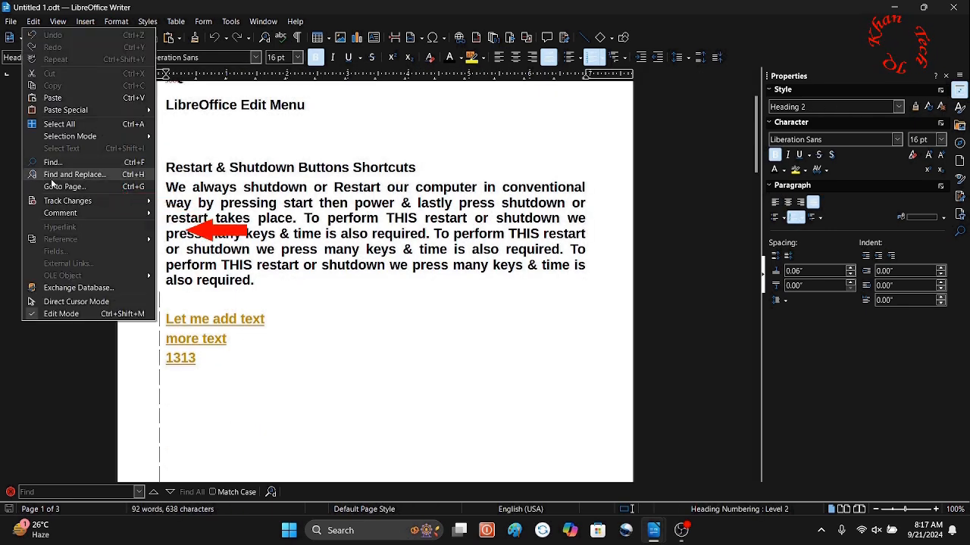
mouse_move(66, 205)
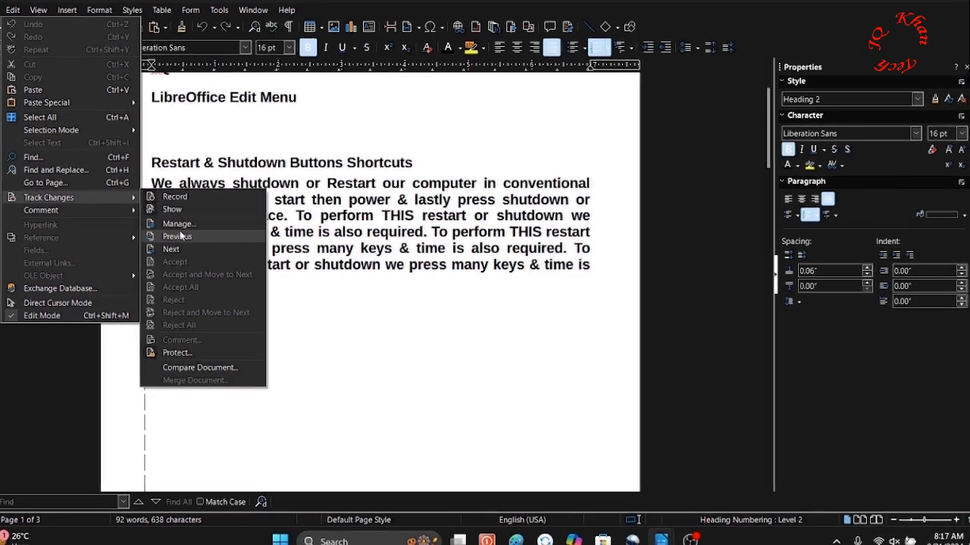
click(180, 236)
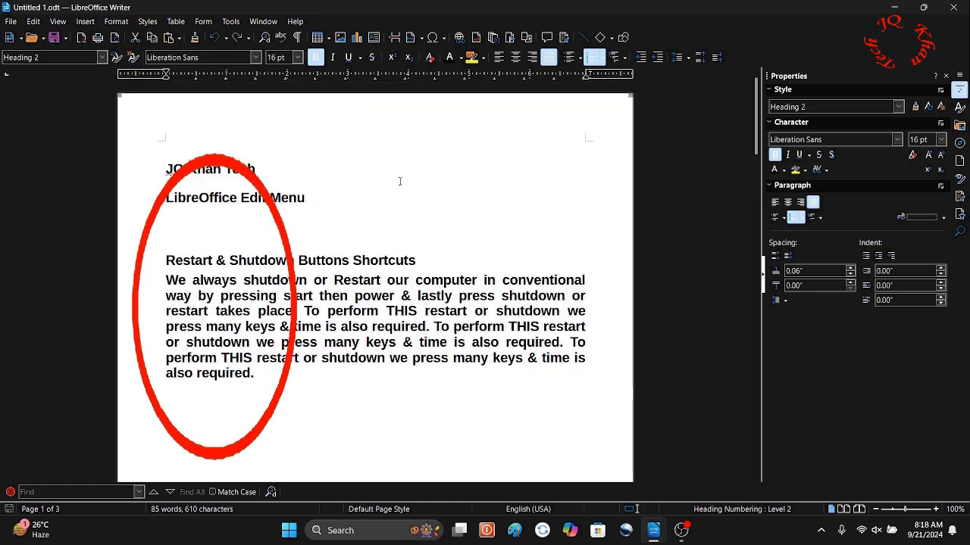
key(Delete)
drag(261, 167, 165, 169)
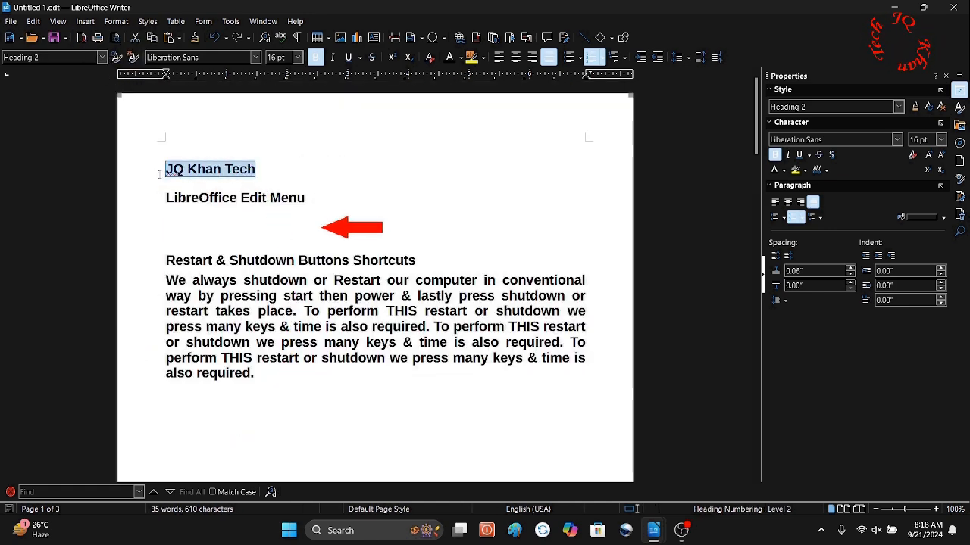
right_click(225, 177)
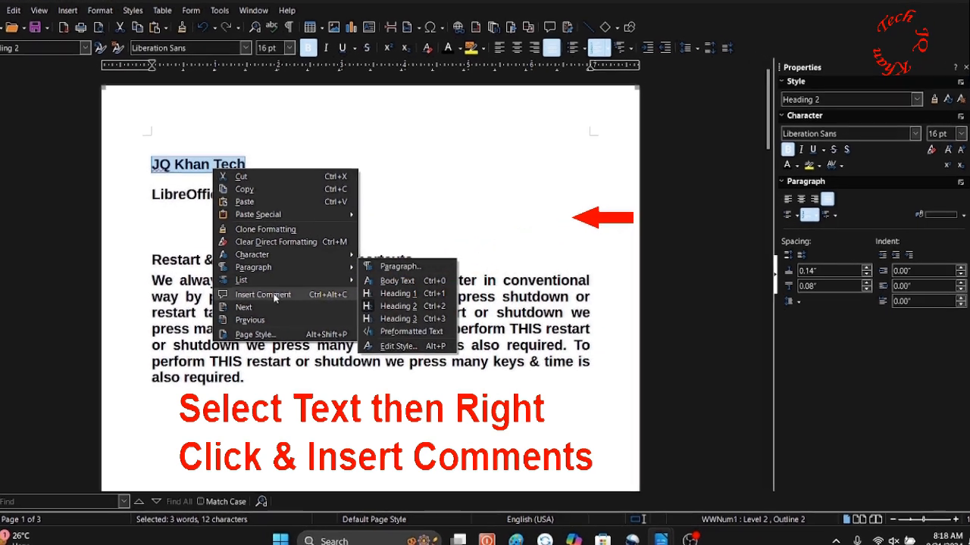
click(276, 294)
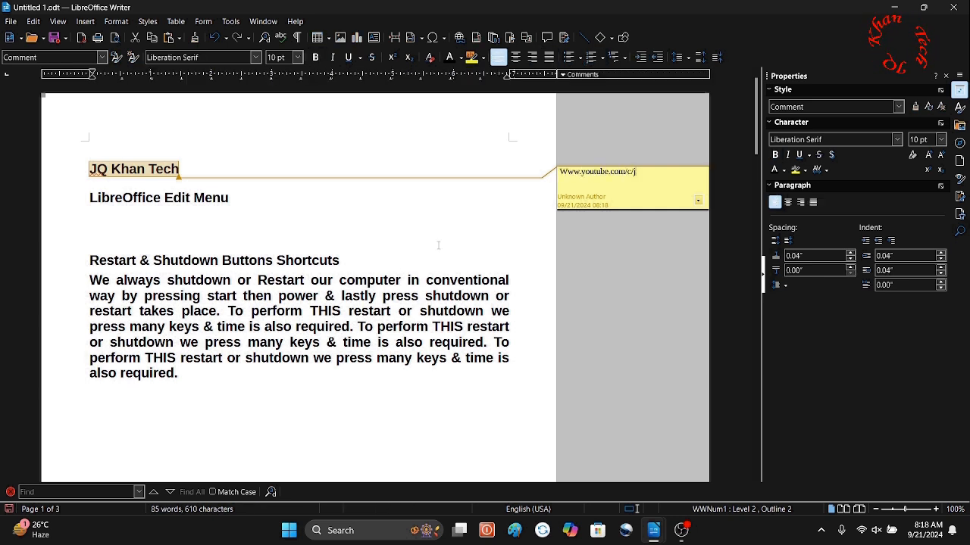
Make the text of the heading's comment larger and bold, and return to the document text.
click(298, 57)
click(281, 146)
click(315, 57)
click(452, 256)
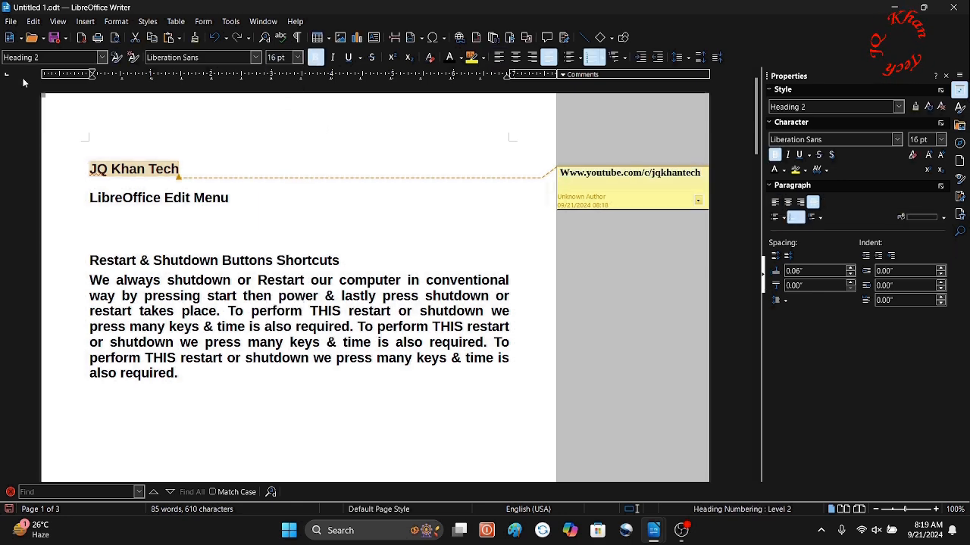
Delete all comments in the document at once and undo the deletion.
click(33, 21)
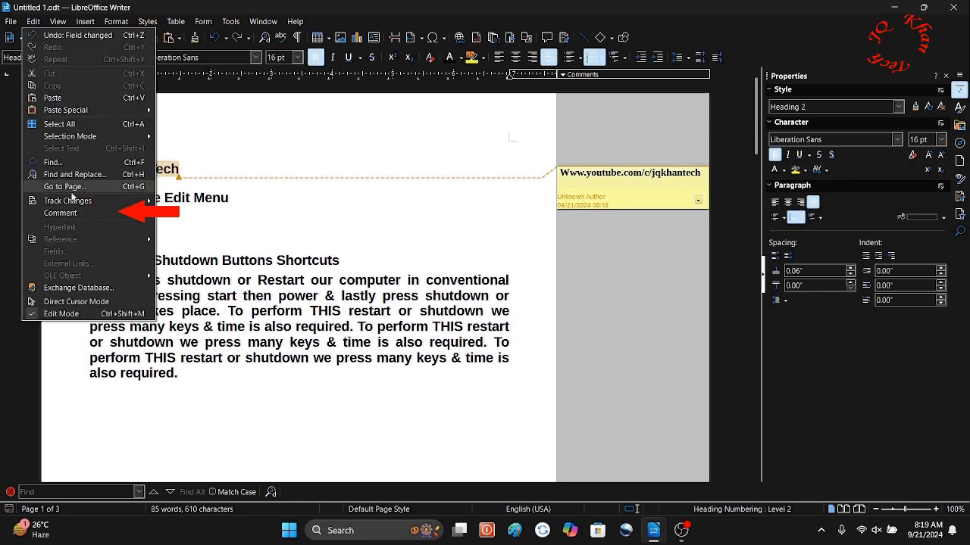
mouse_move(76, 213)
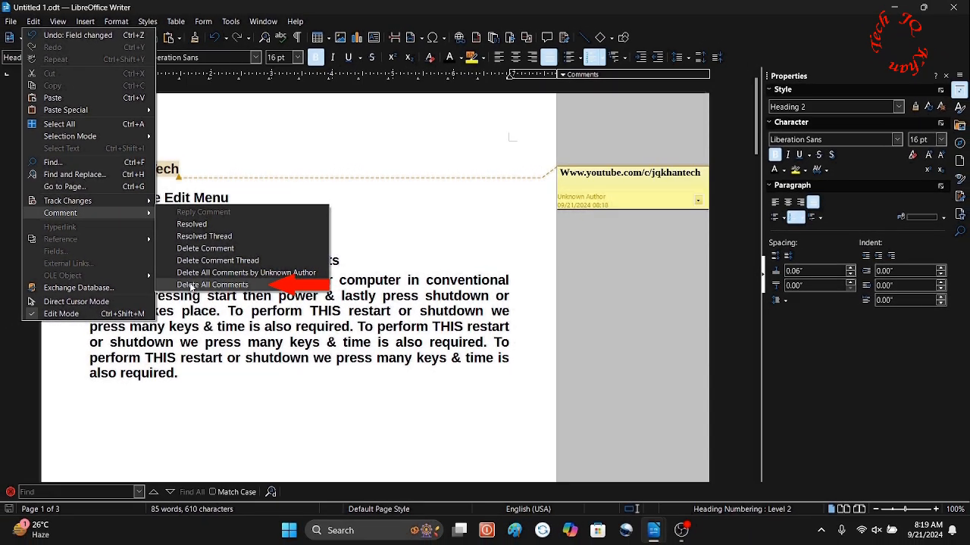
click(190, 285)
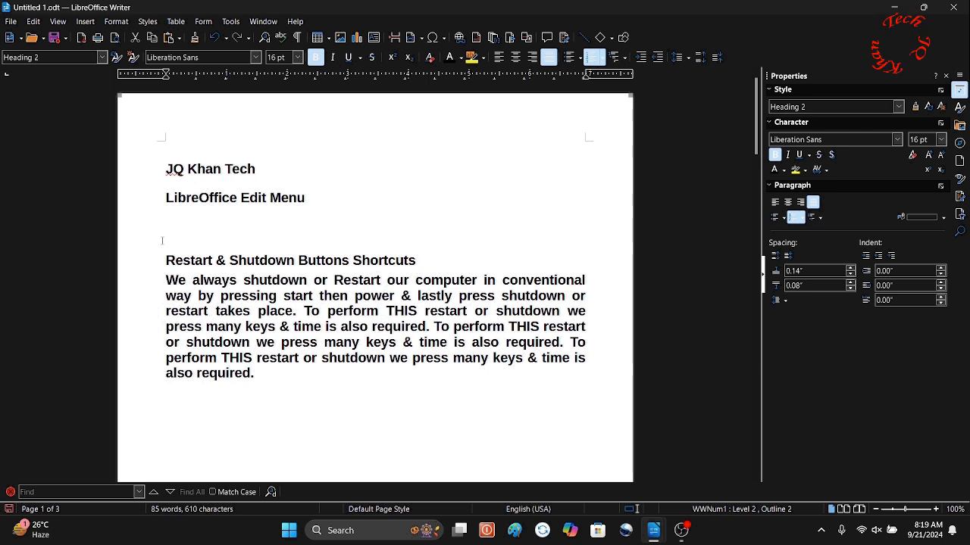
key(ctrl+z)
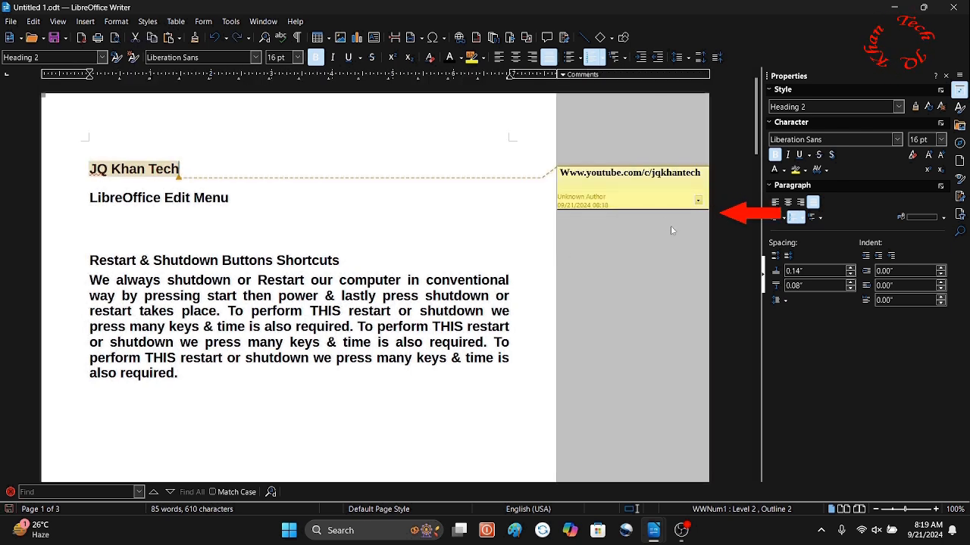
Delete the comment on the "JQ Khan Tech" heading using the comment's own options.
click(698, 200)
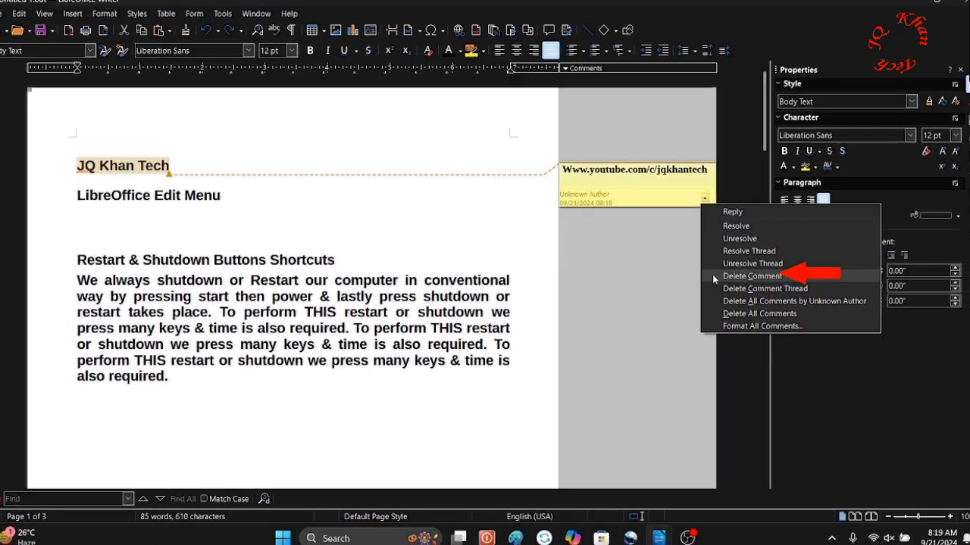
click(714, 277)
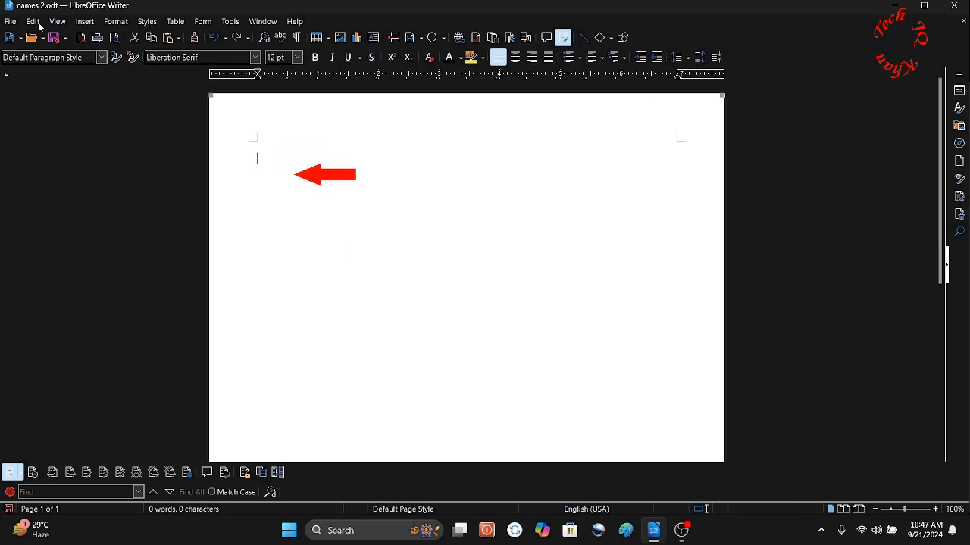
Move the text cursor down the empty document names 2.odt by adding several blank lines.
key(Return)
key(Return)
key(Return)
key(Return)
key(Return)
key(Return)
key(Return)
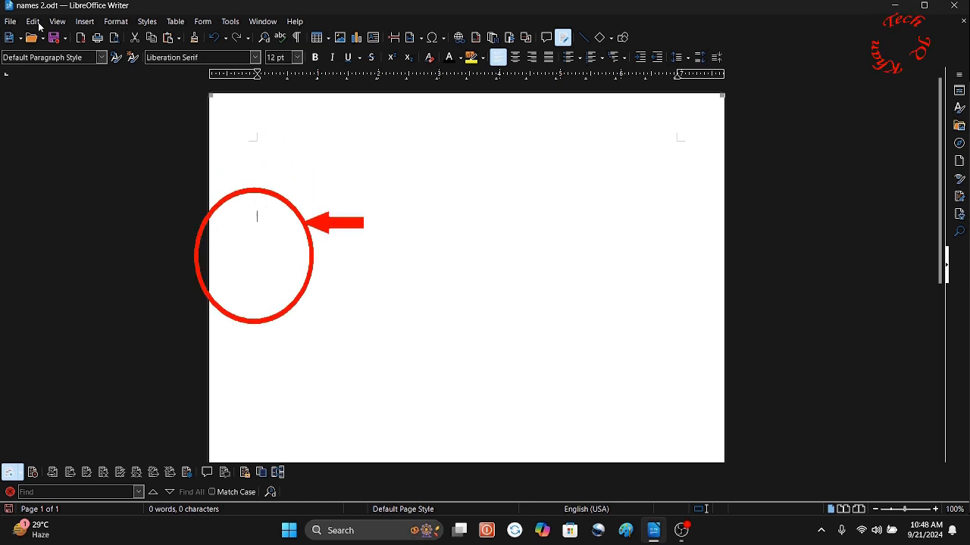
Move the text cursor across the current blank line by inserting nine tabs.
key(Tab)
key(Tab)
key(Tab)
key(Tab)
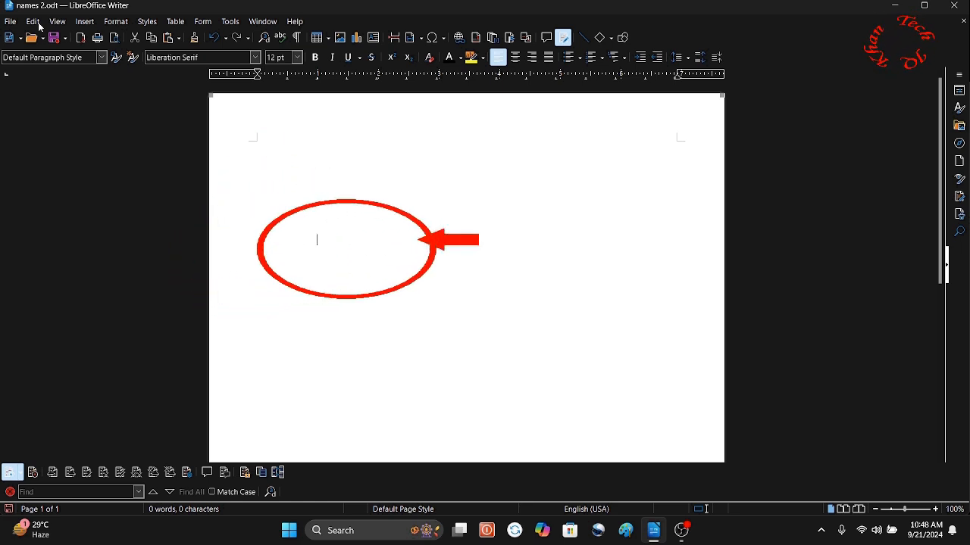
key(Tab)
key(Tab)
key(Tab)
key(Tab)
key(Tab)
key(Tab)
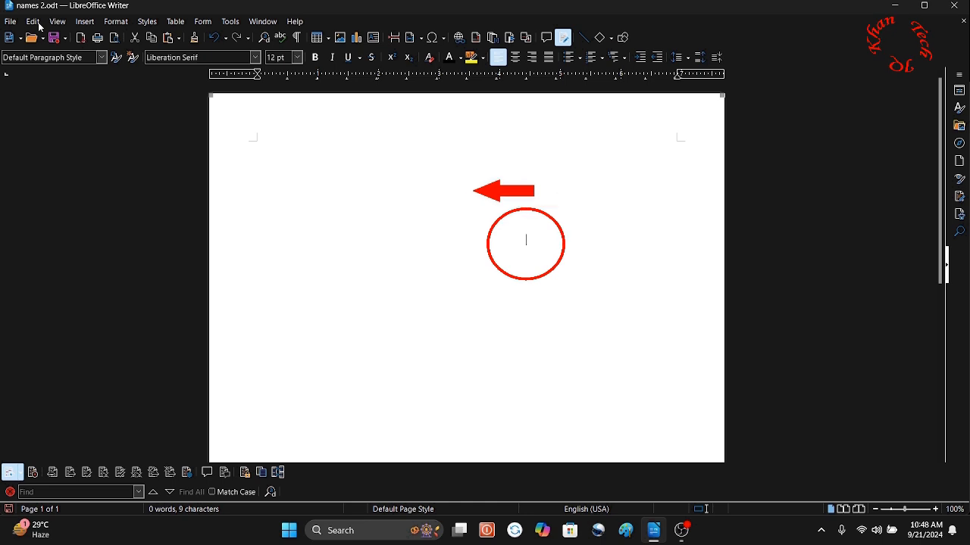
Turn on Direct Cursor Mode and place the text cursor in the empty area of the page.
click(257, 171)
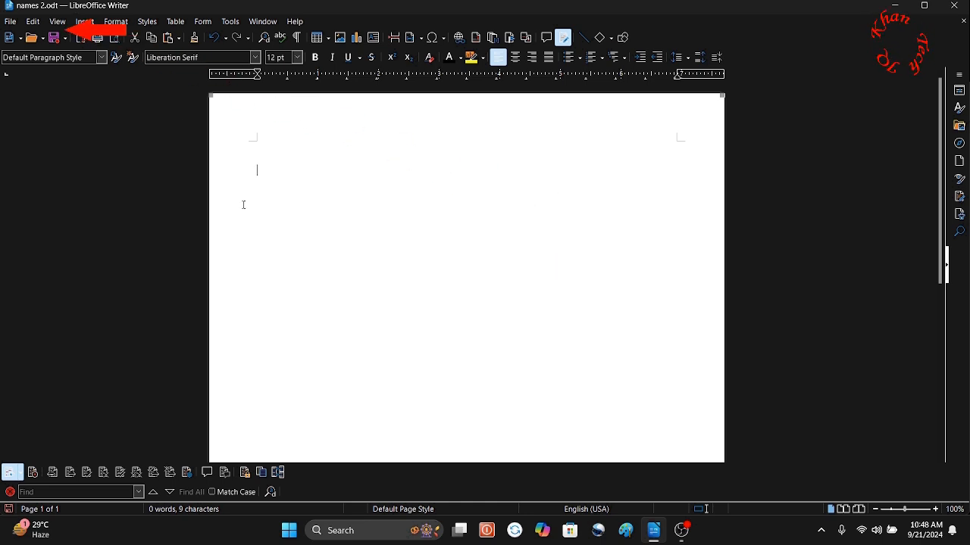
click(37, 22)
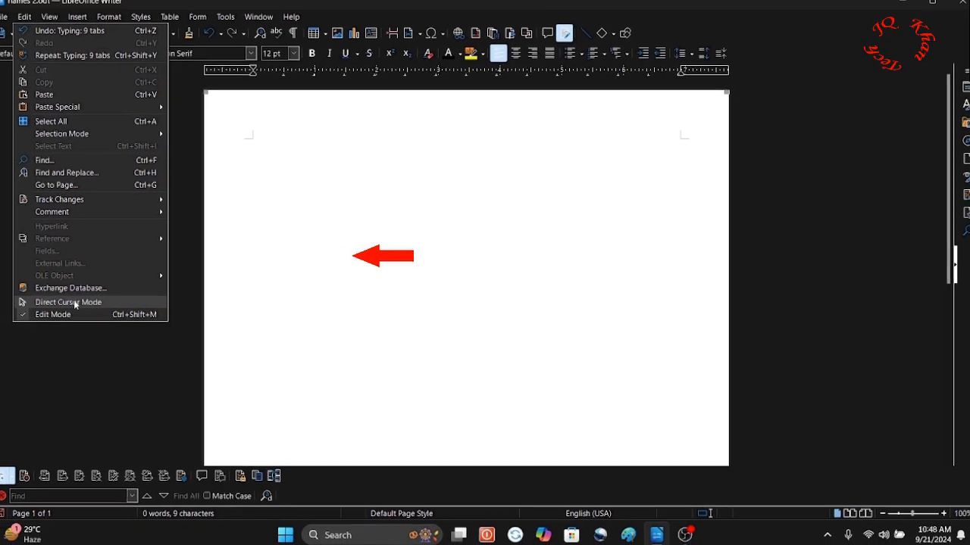
click(83, 302)
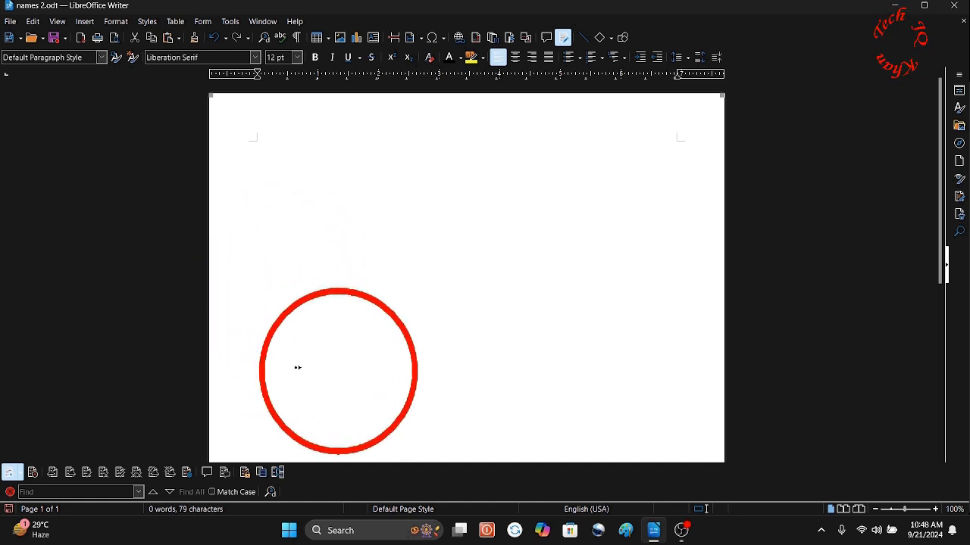
click(335, 381)
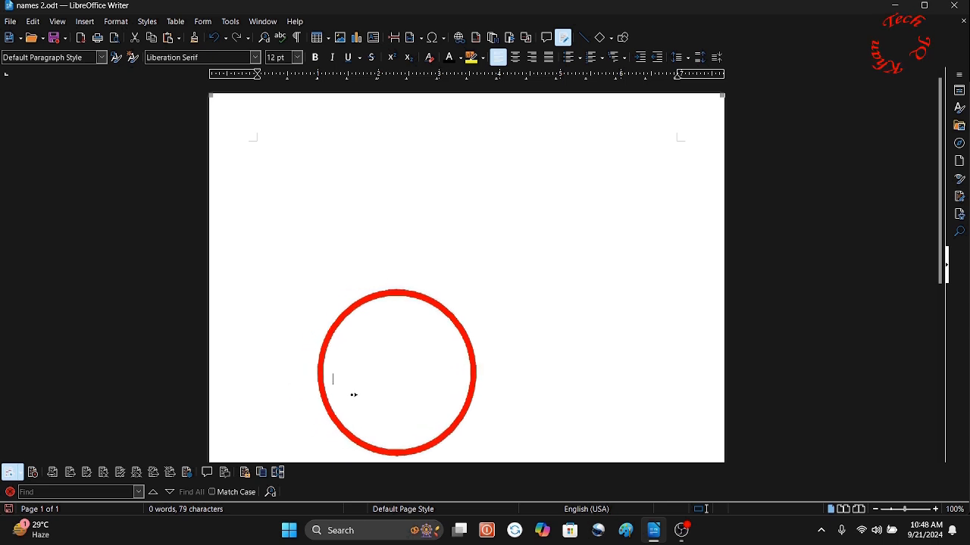
Enter the sample text "gdgdfg" and "dfgdfg" at two freely chosen positions lower on the page.
scroll(358, 391, down, 4)
scroll(363, 382, down, 5)
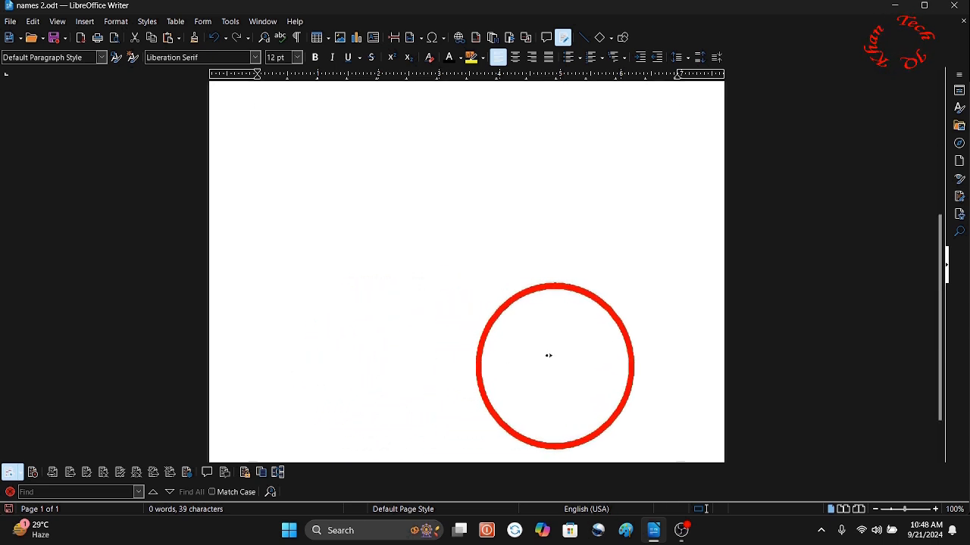
text(gdgdfg)
click(455, 180)
text(dfgdfg)
Enter the sample text "dfgdg", "dfgd" and "dfgdfgdfgd" at free positions in the upper part of the page.
scroll(357, 266, up, 8)
click(268, 190)
text(dfgdg)
click(259, 235)
text(dfgd)
key(Return)
text(fgdfgd)
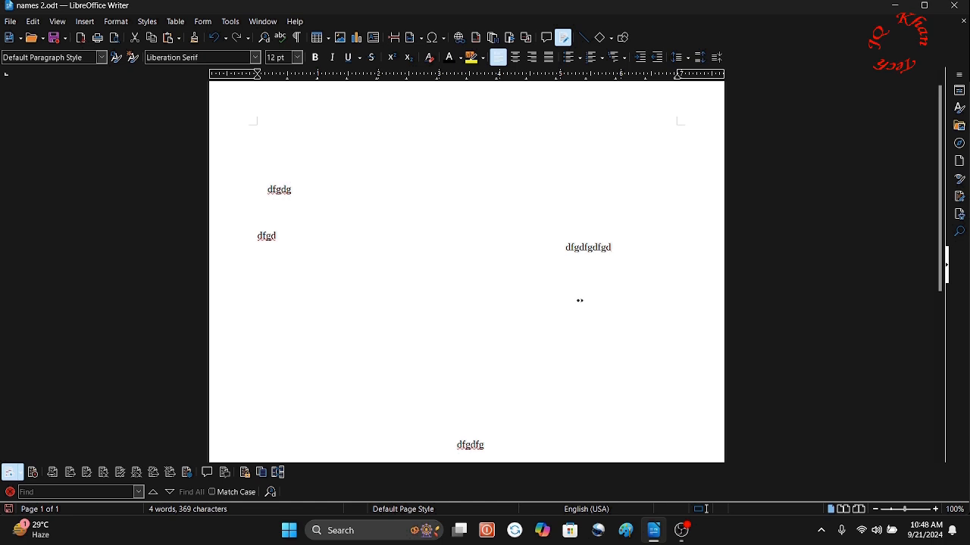
scroll(531, 322, down, 9)
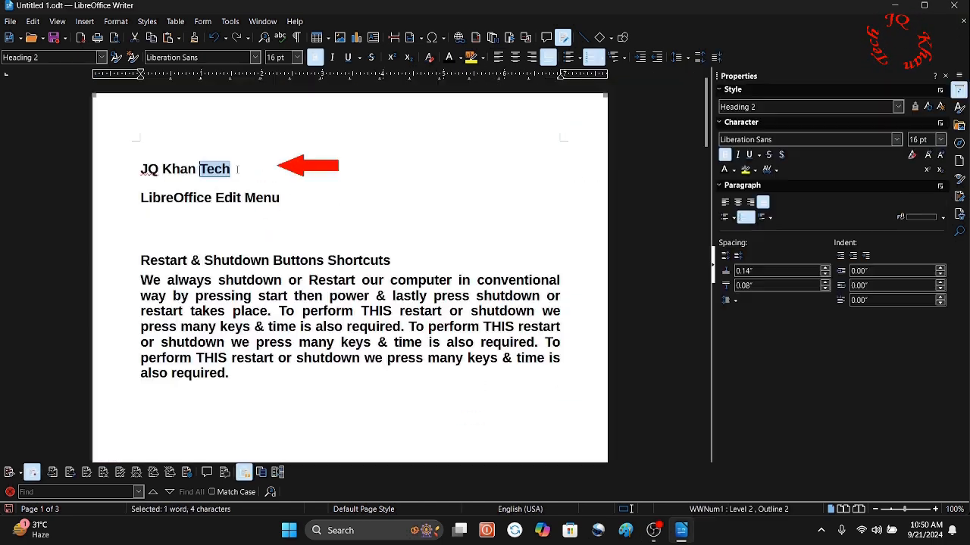
key(shift+Home)
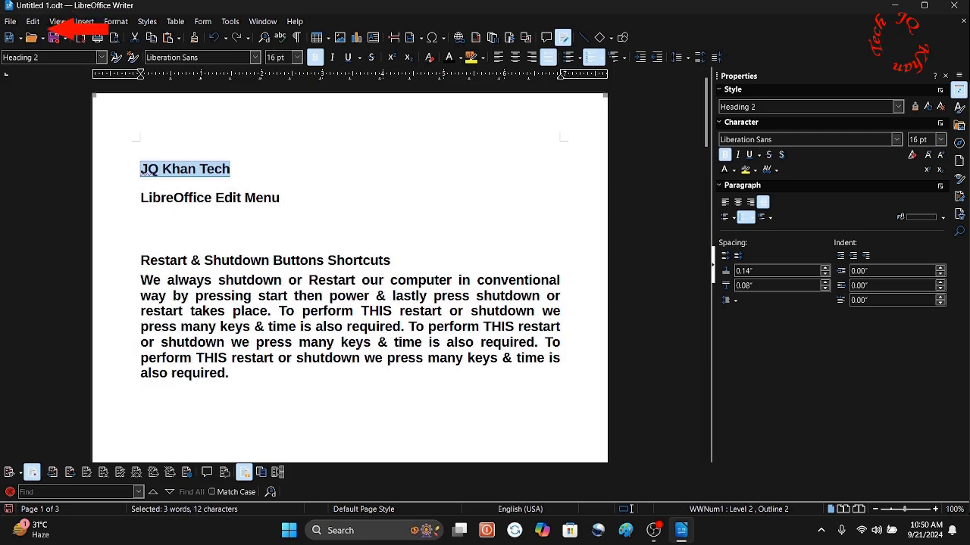
click(33, 22)
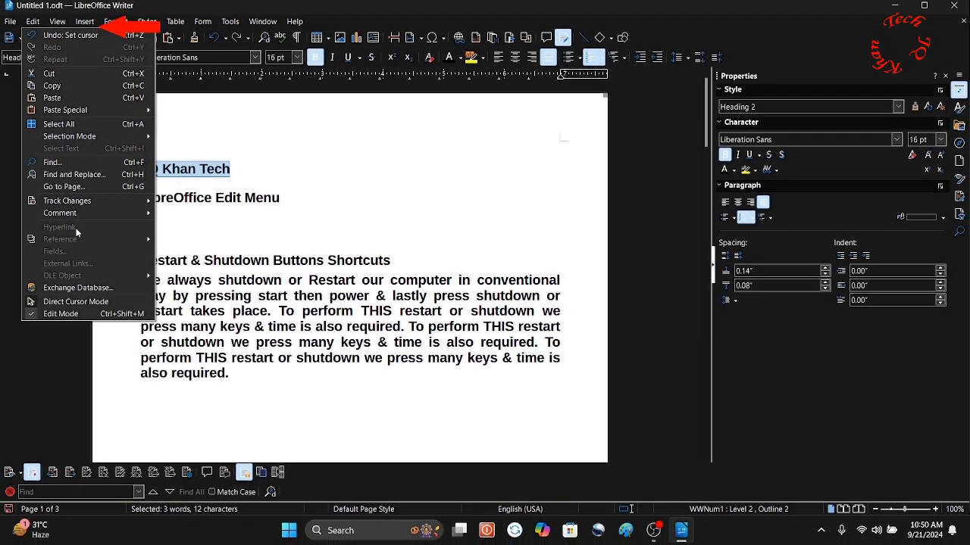
mouse_move(78, 26)
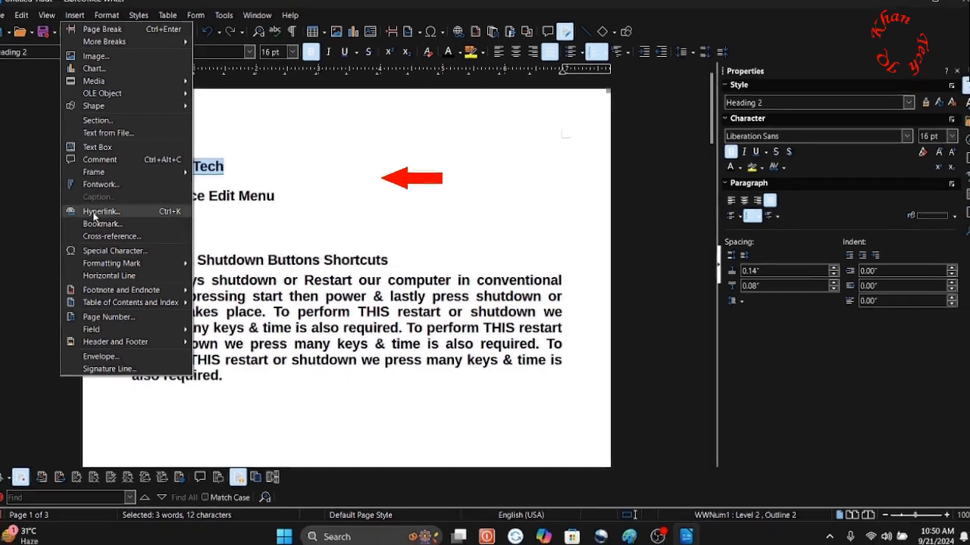
click(97, 212)
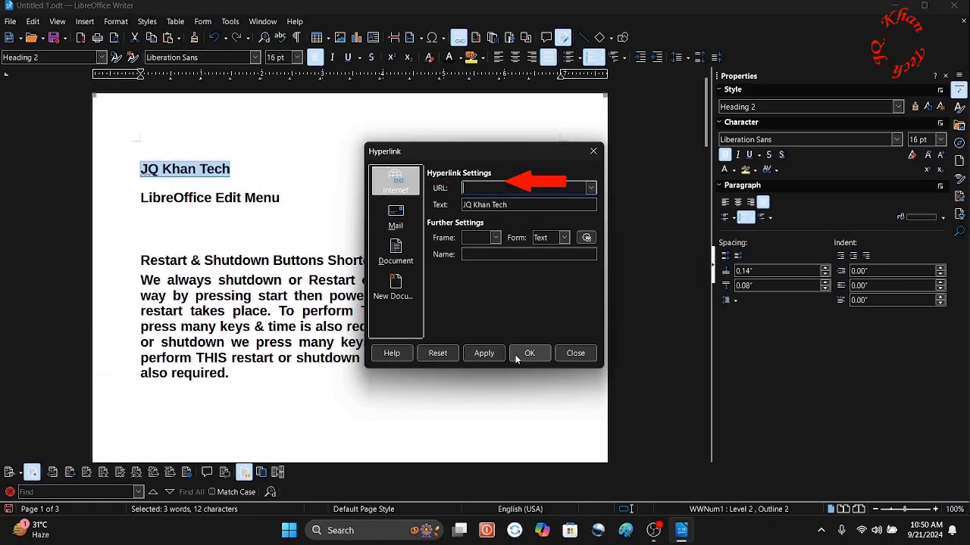
click(575, 353)
key(ctrl+k)
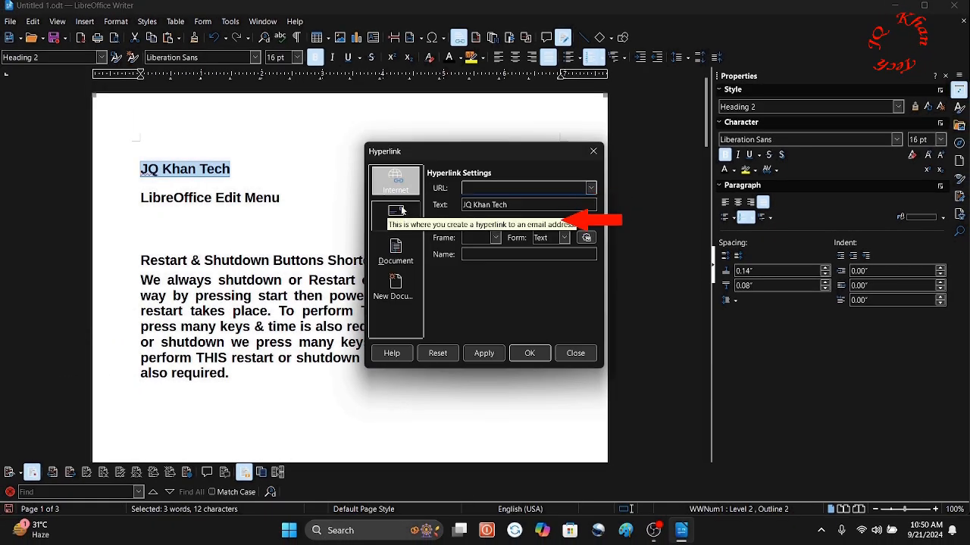
text(www.youtube.com/c/jqkhante)
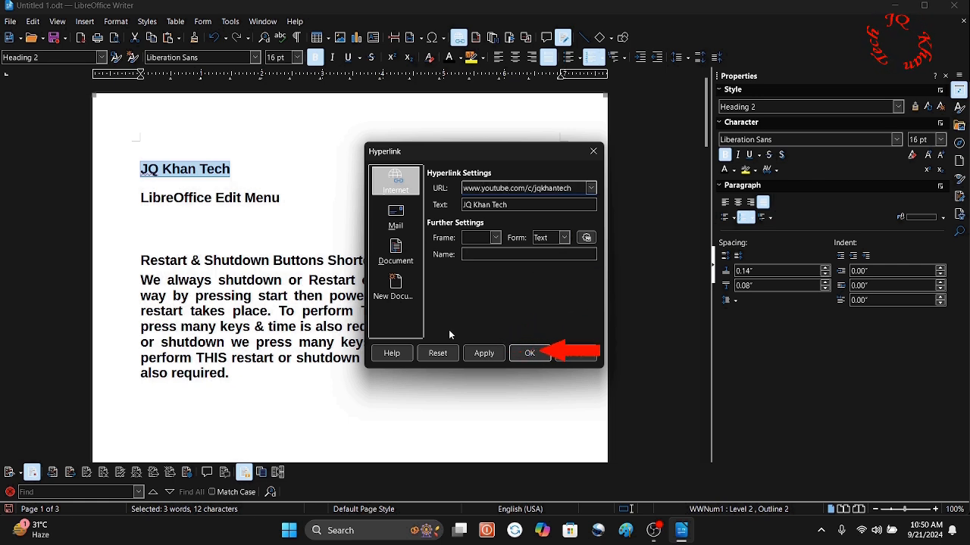
click(531, 354)
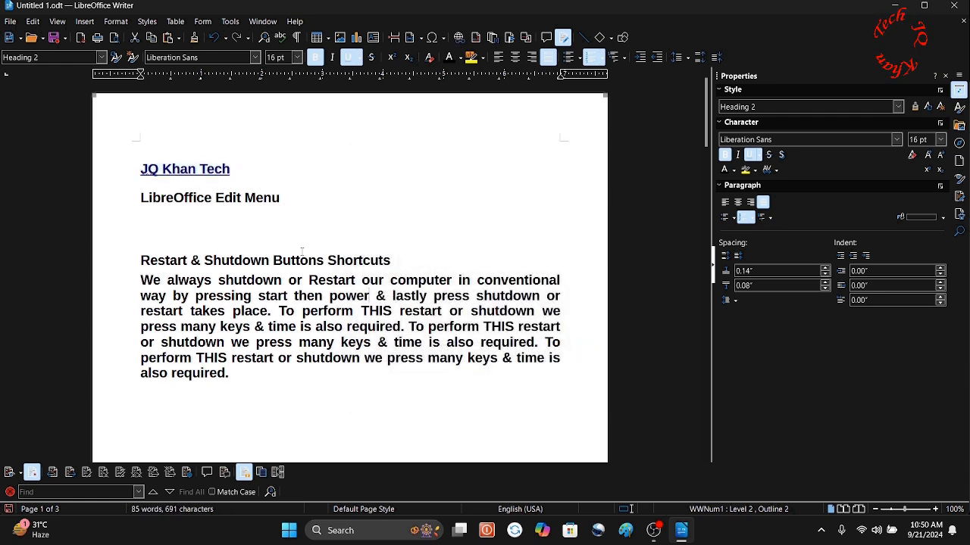
ctrl+click(212, 171)
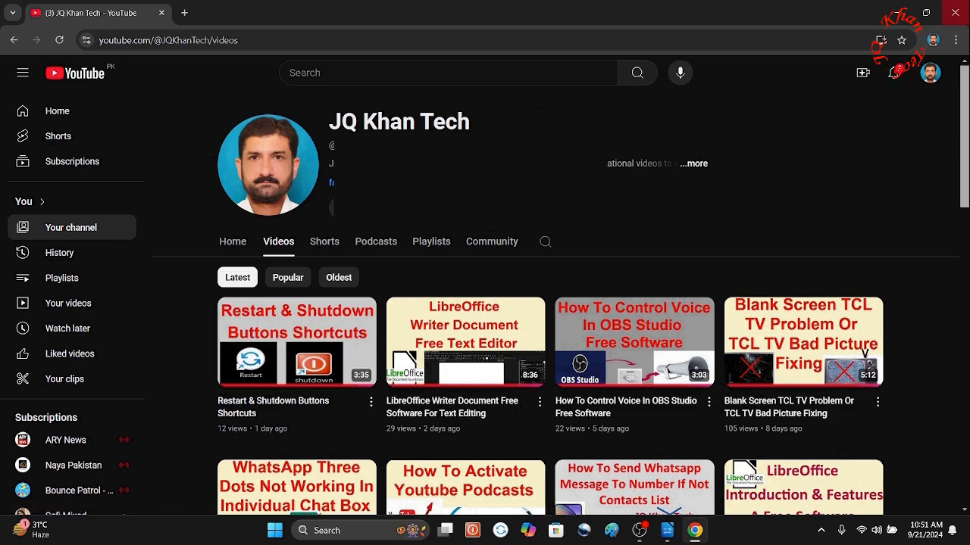
click(962, 6)
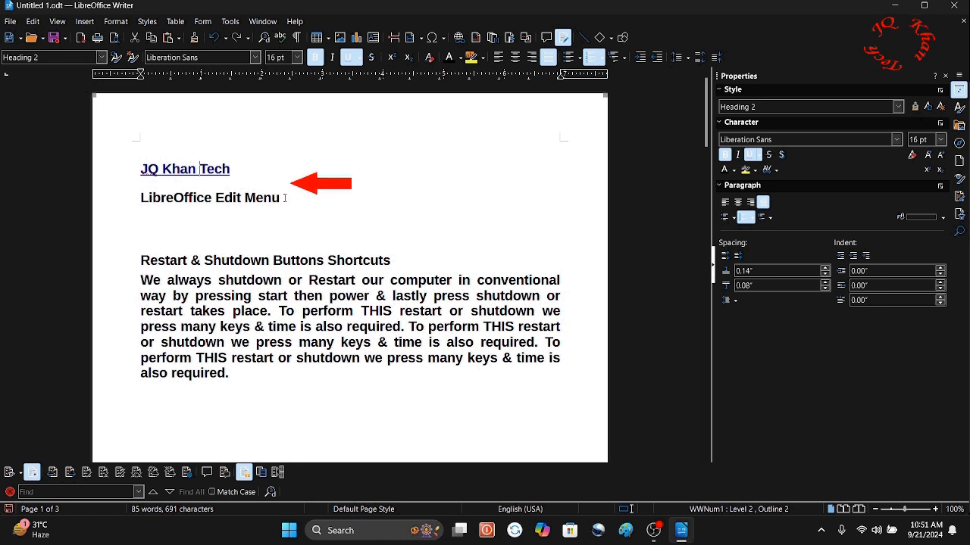
Turn the "LibreOffice Edit Menu" heading into a mail hyperlink with recipient "jq khan tech" and subject "Hello".
drag(282, 198, 215, 198)
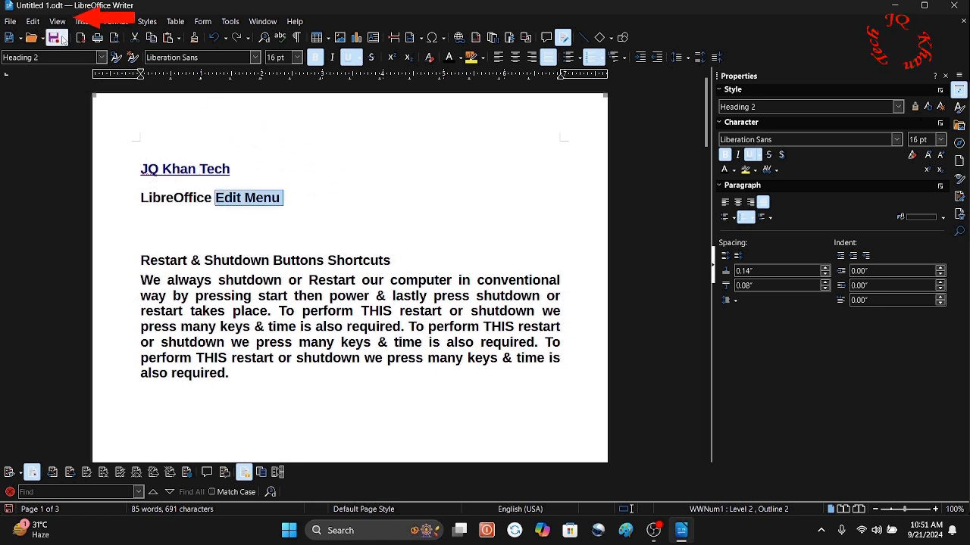
click(84, 21)
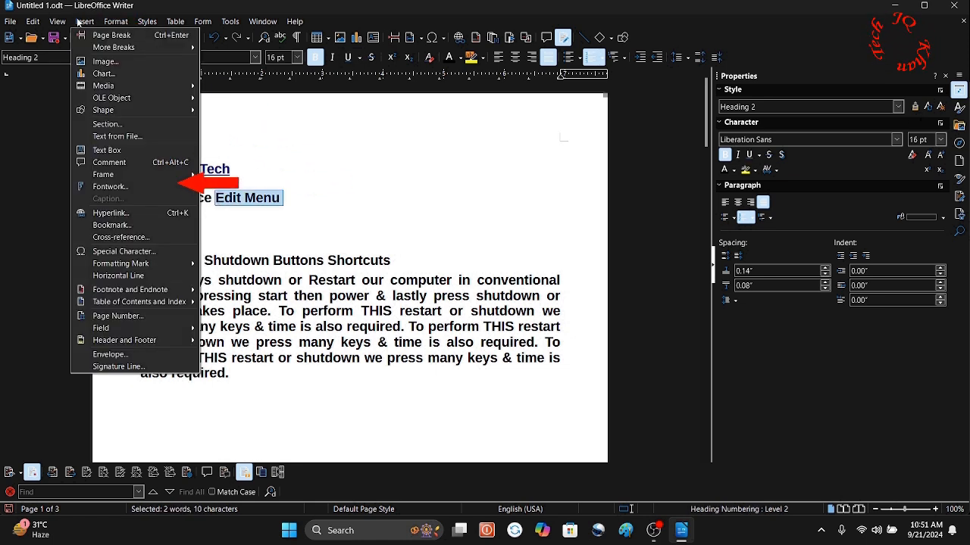
click(110, 213)
key(Escape)
key(shift+Home)
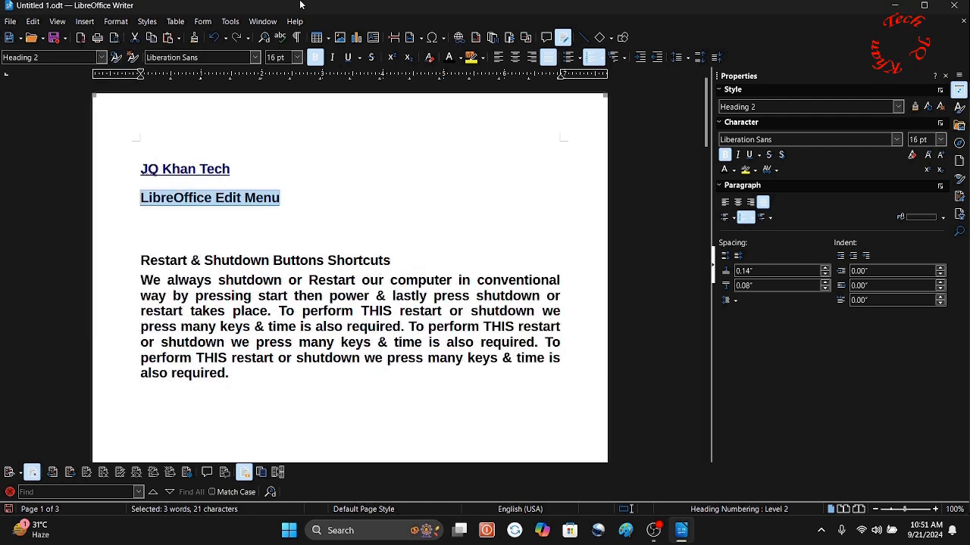
key(ctrl+k)
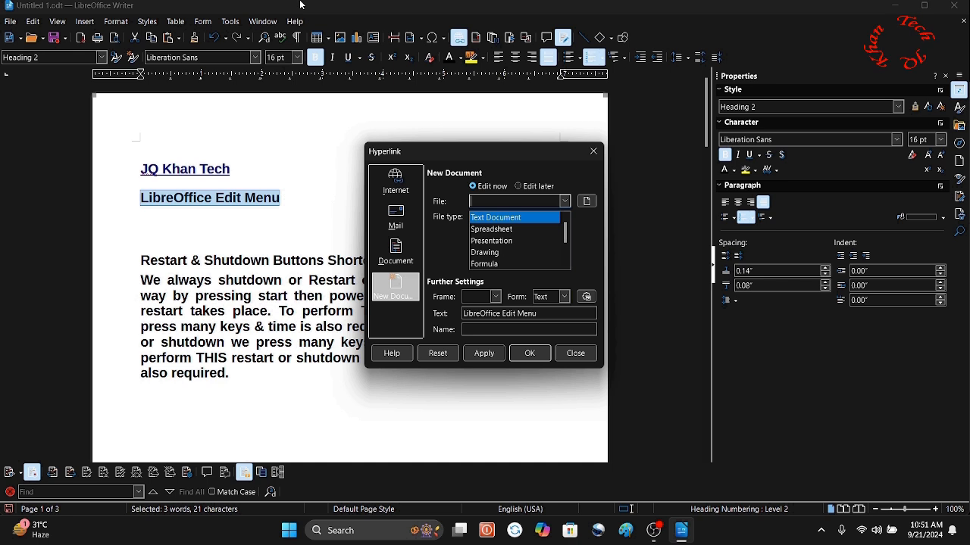
click(377, 240)
click(397, 219)
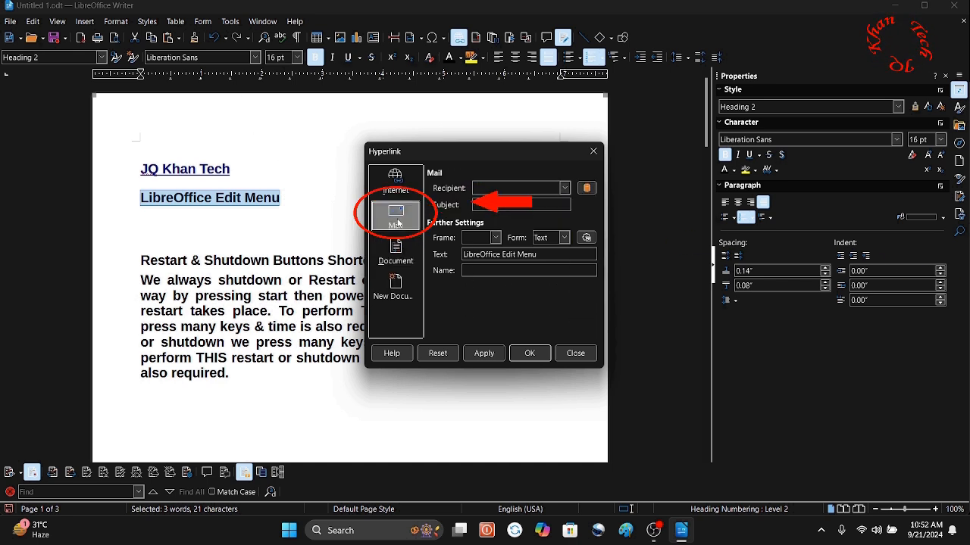
click(518, 189)
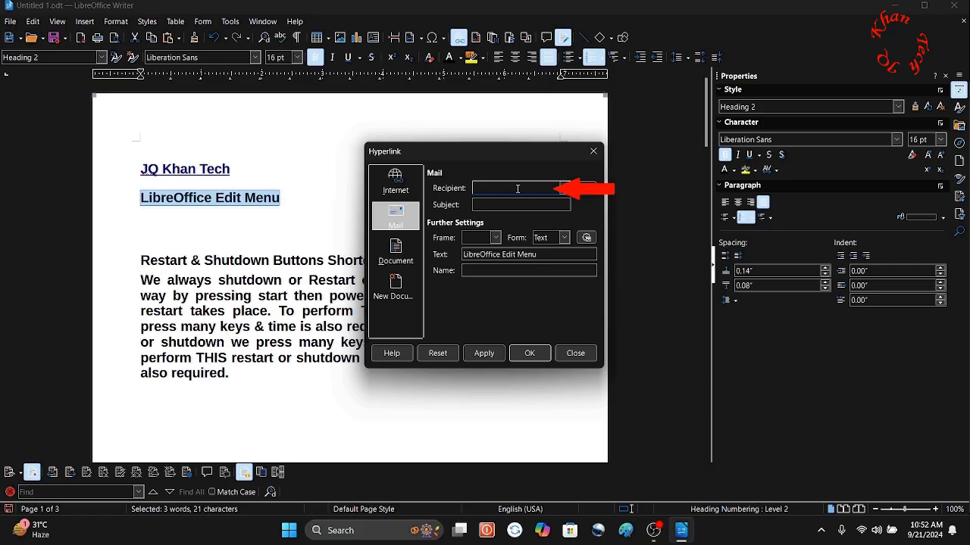
text(jq khan tech)
click(523, 204)
text(Hello)
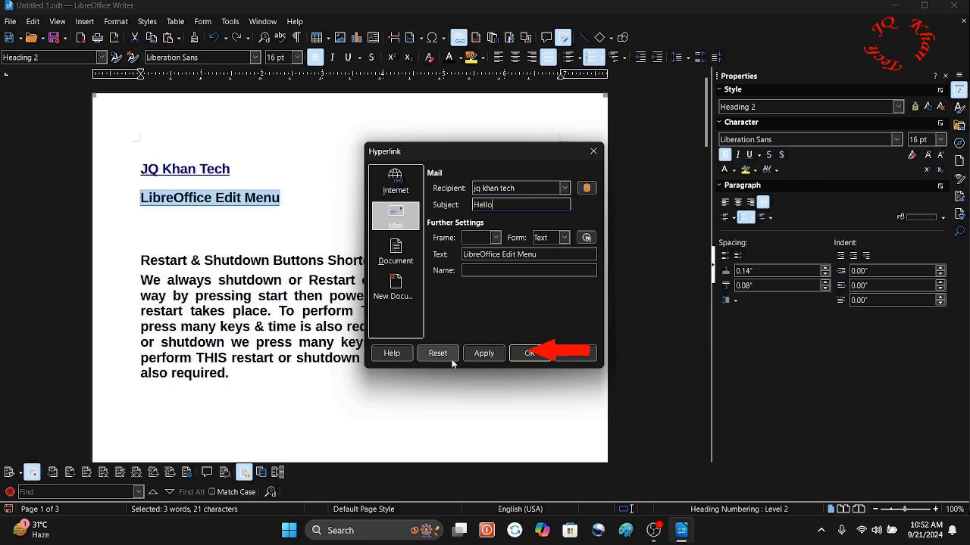
click(487, 356)
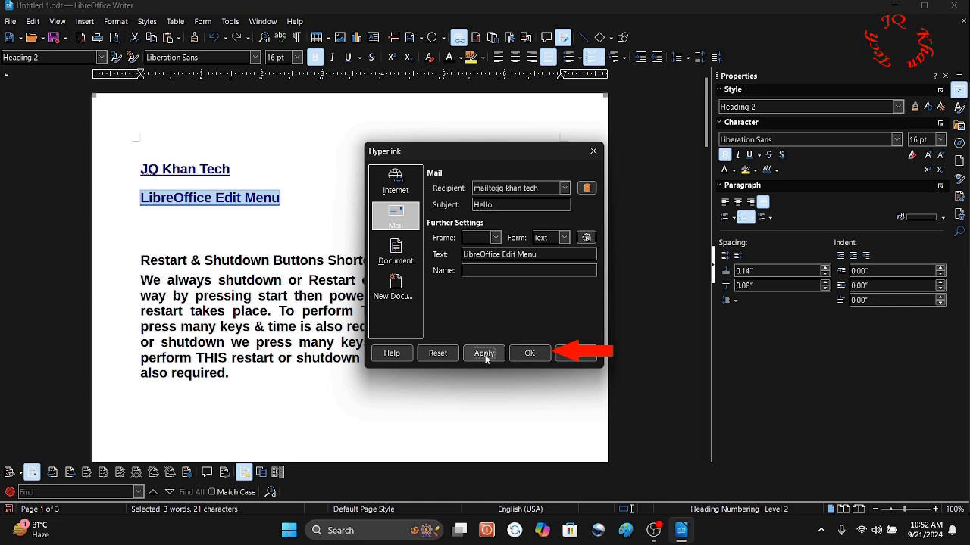
click(530, 353)
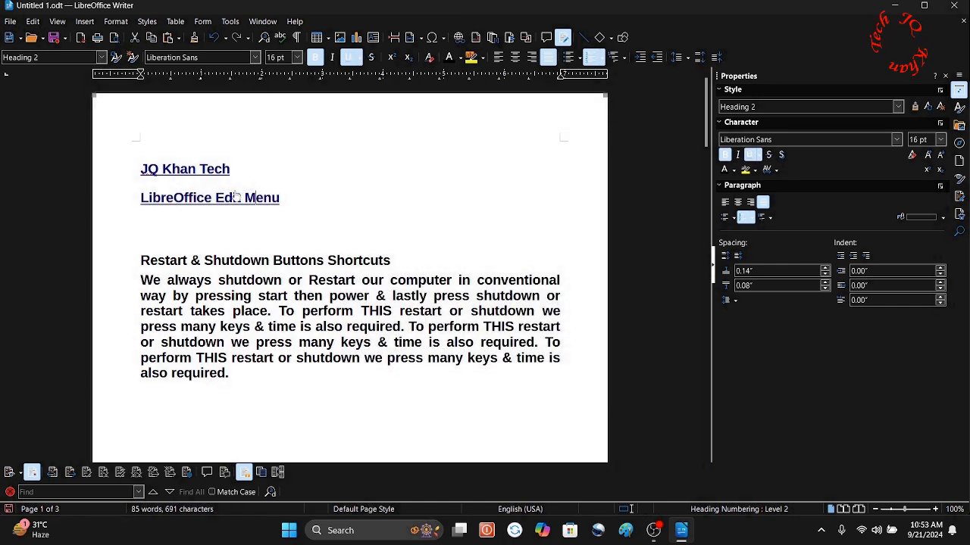
Follow the "LibreOffice Edit Menu" mail link, send the prepared message and return to the document.
ctrl+click(236, 198)
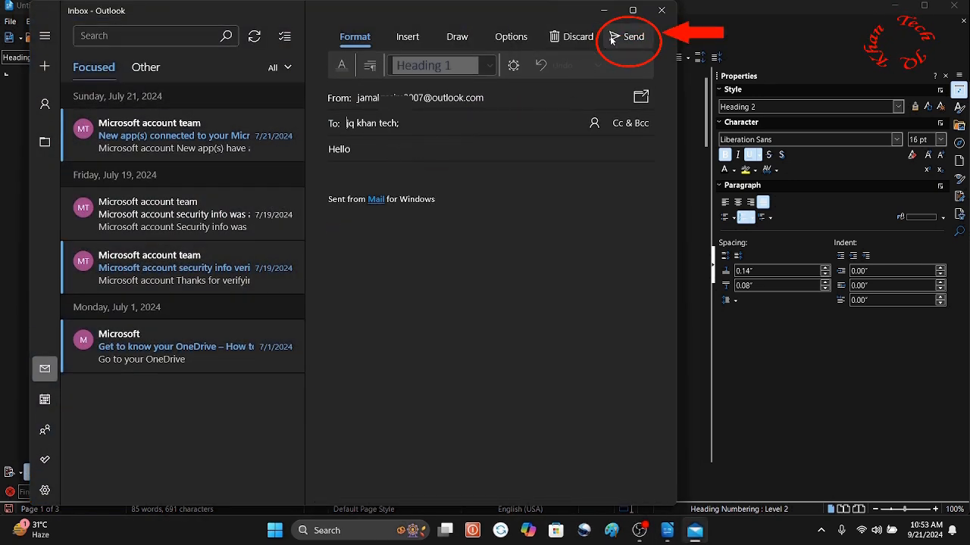
click(619, 38)
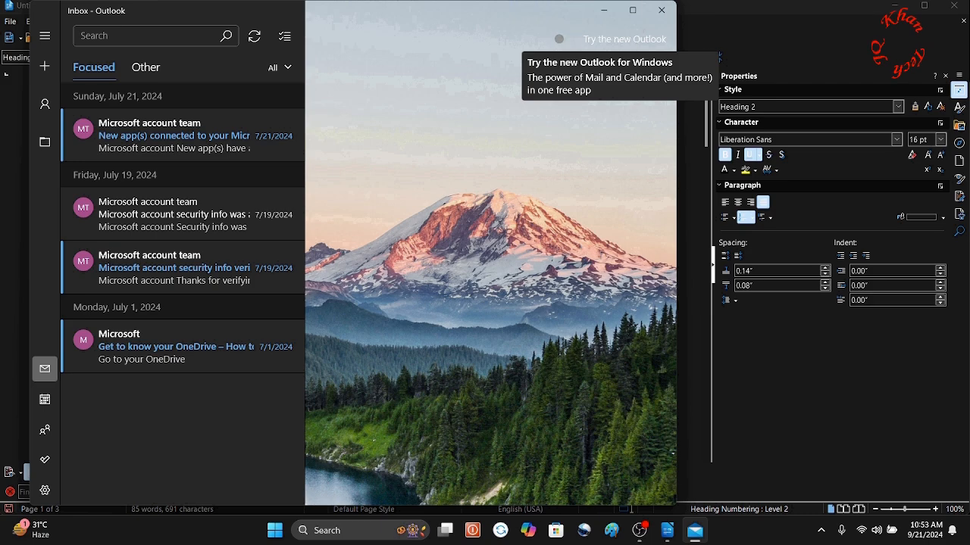
click(662, 10)
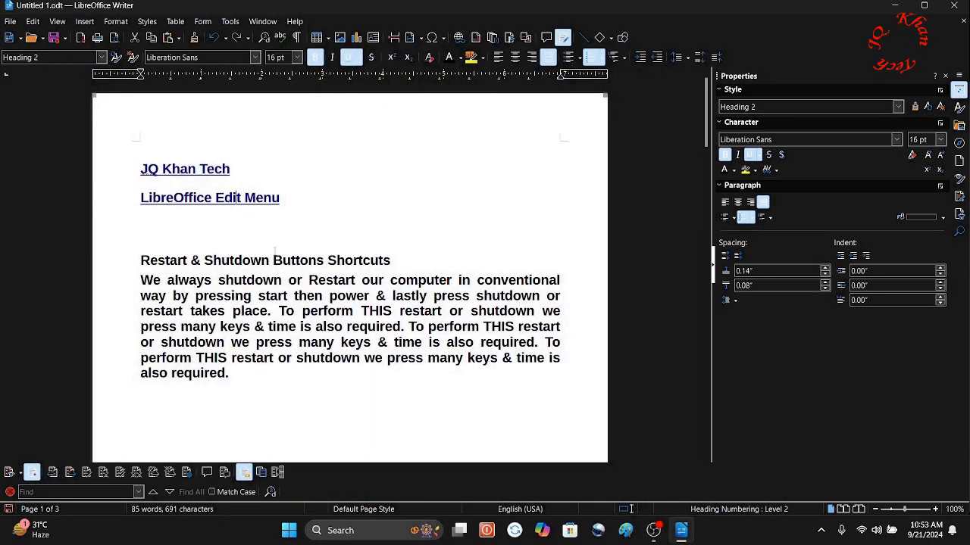
Link the words "Buttons Shortcuts" in the third heading to the file "names" on the Desktop, and follow the link.
drag(398, 261, 300, 260)
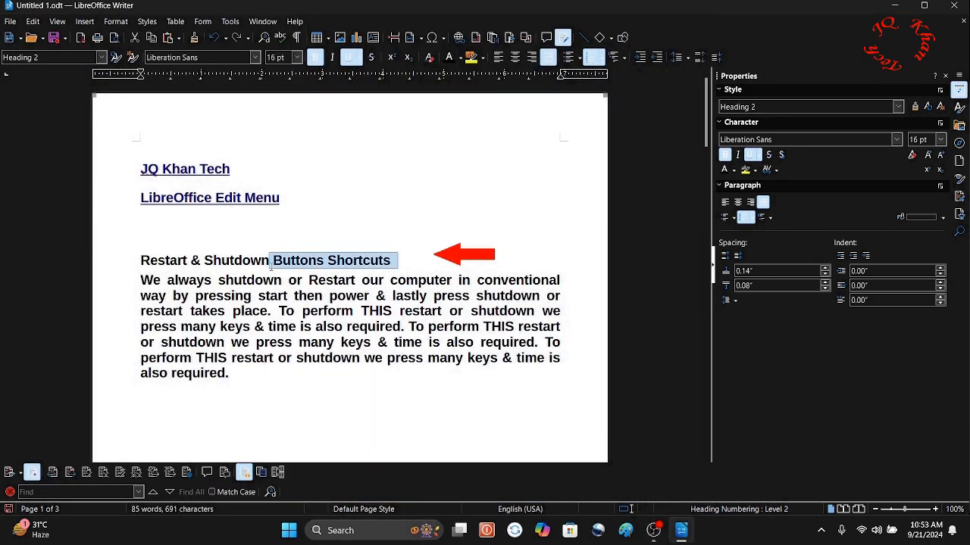
key(ctrl+k)
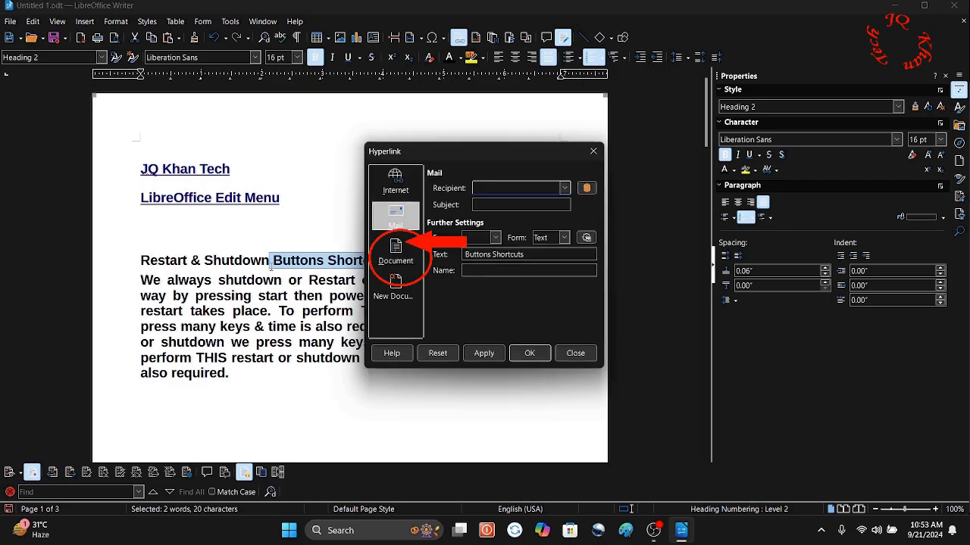
click(381, 252)
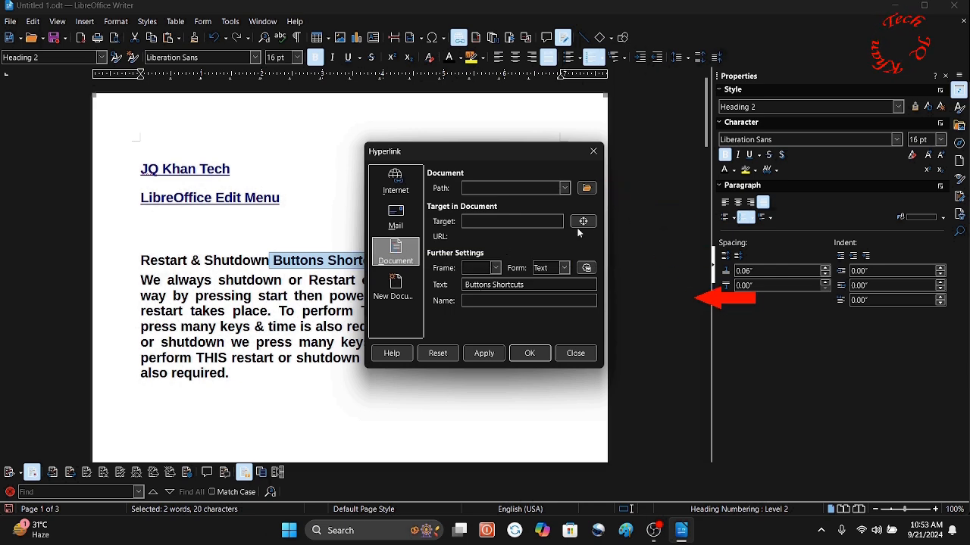
click(586, 188)
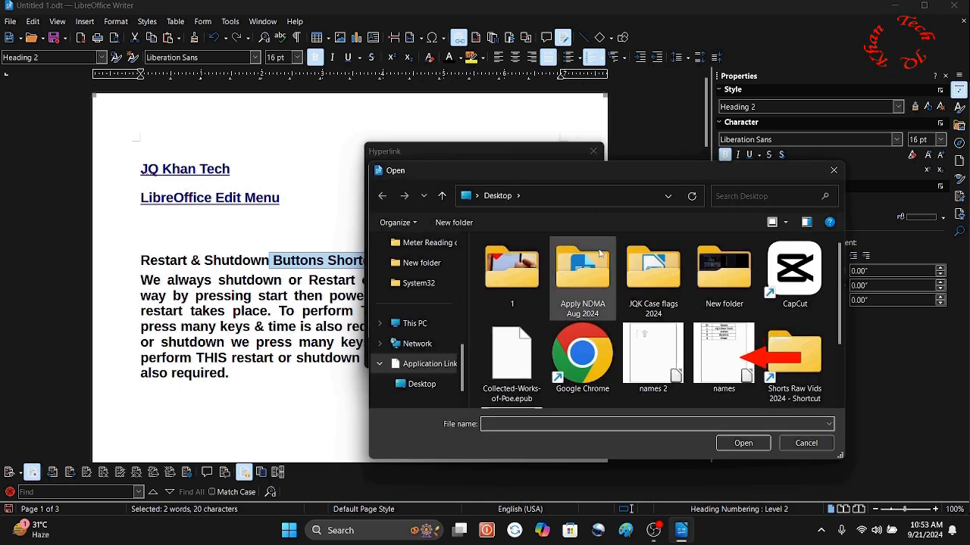
click(716, 372)
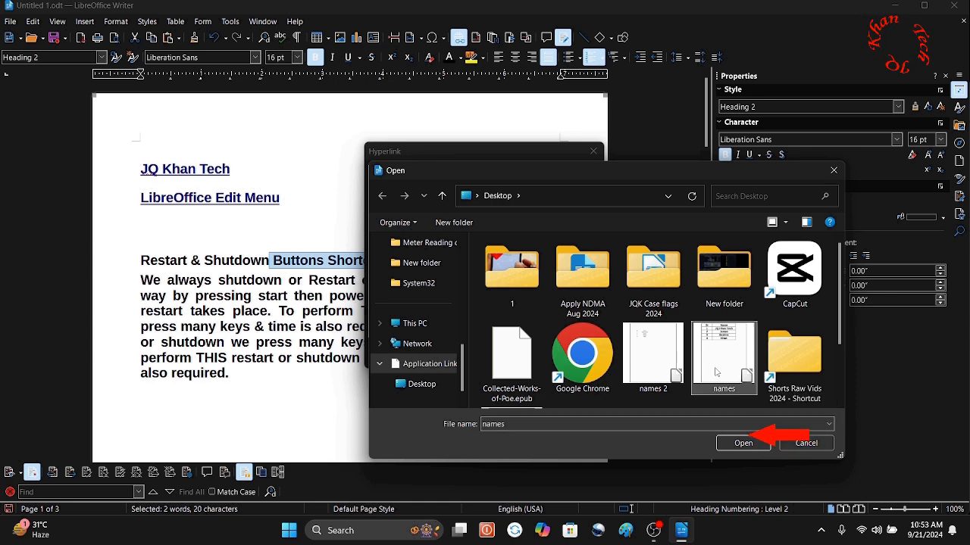
click(735, 444)
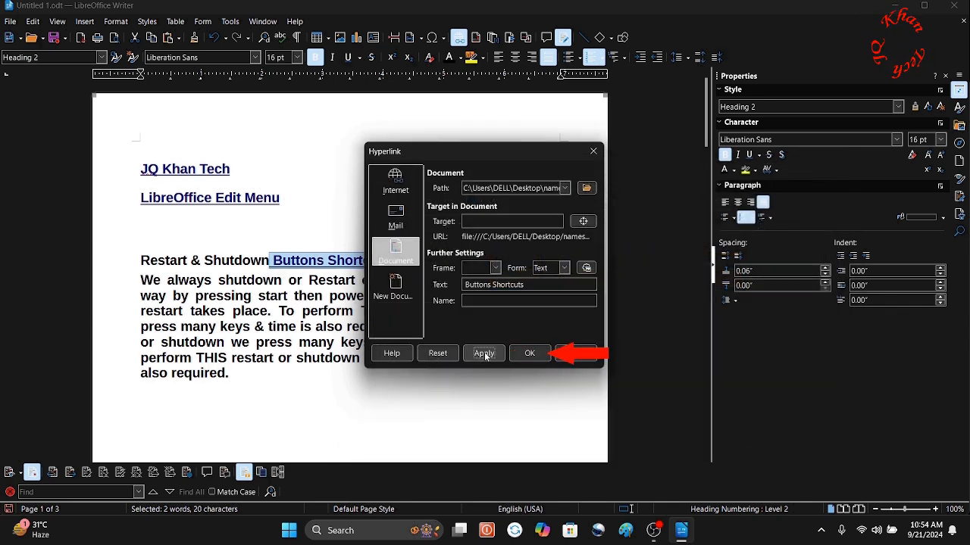
click(529, 353)
click(388, 260)
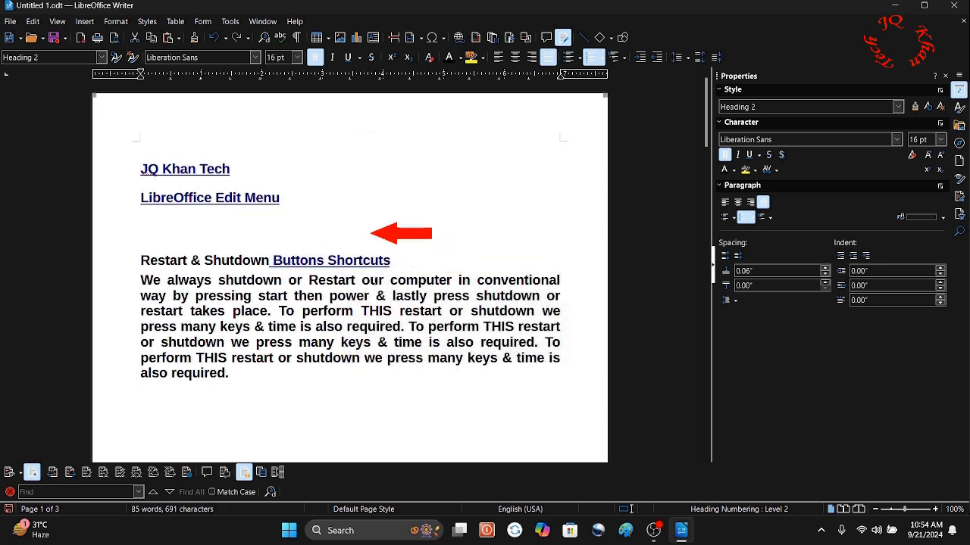
ctrl+click(354, 261)
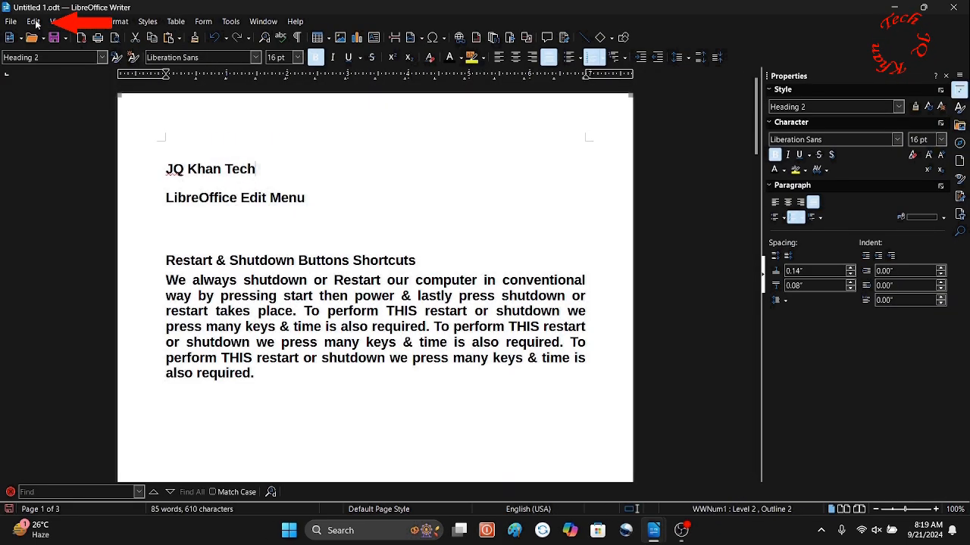
Turn off Edit Mode, then highlight individual headings in the document through the Navigator and collapse its Headings group.
click(33, 21)
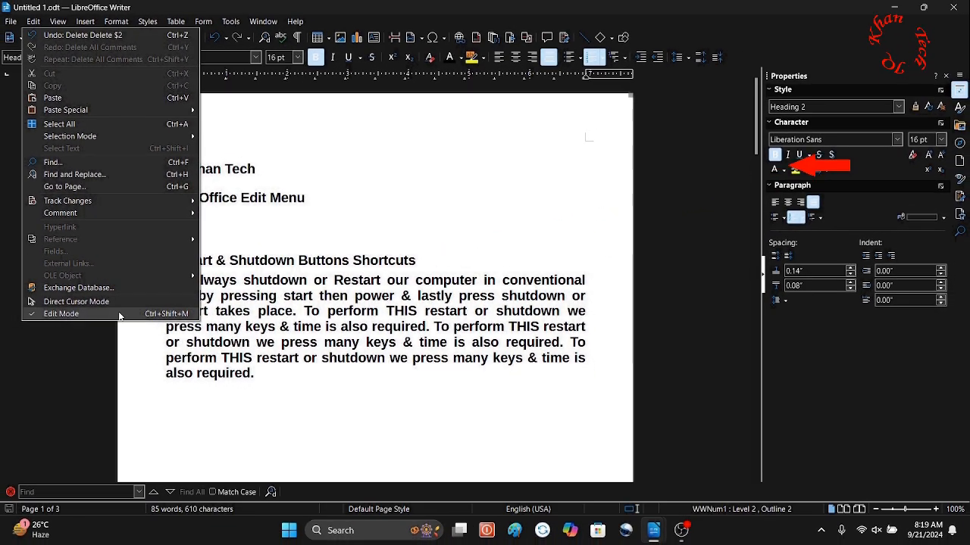
click(120, 313)
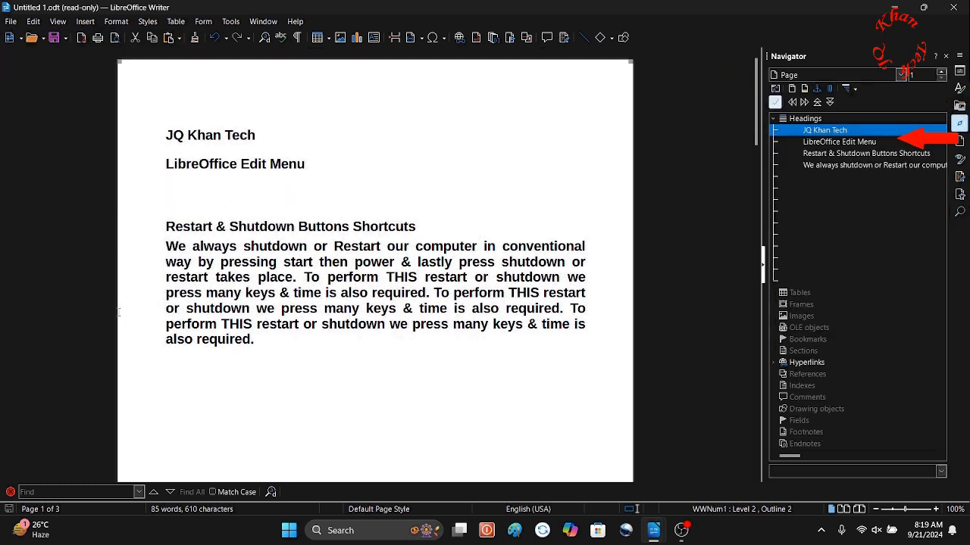
click(809, 145)
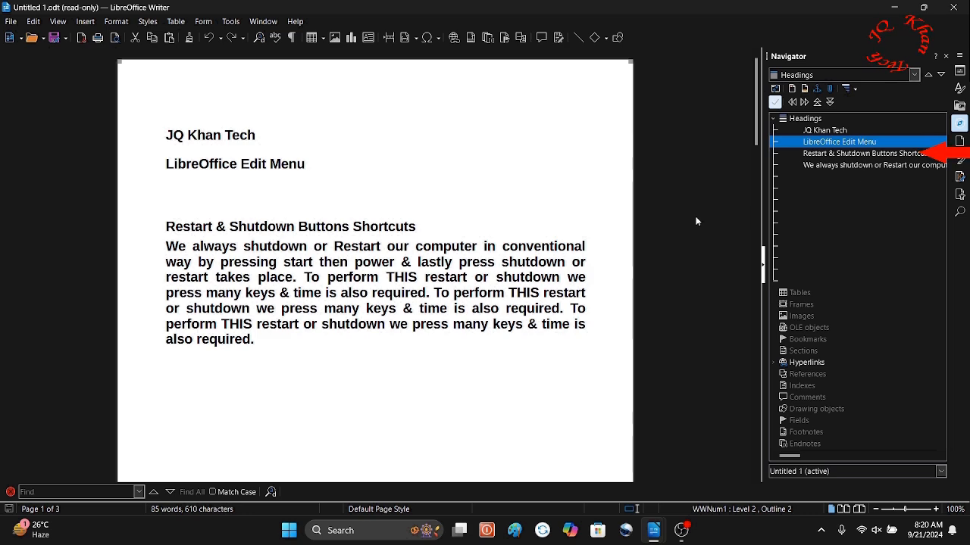
click(818, 166)
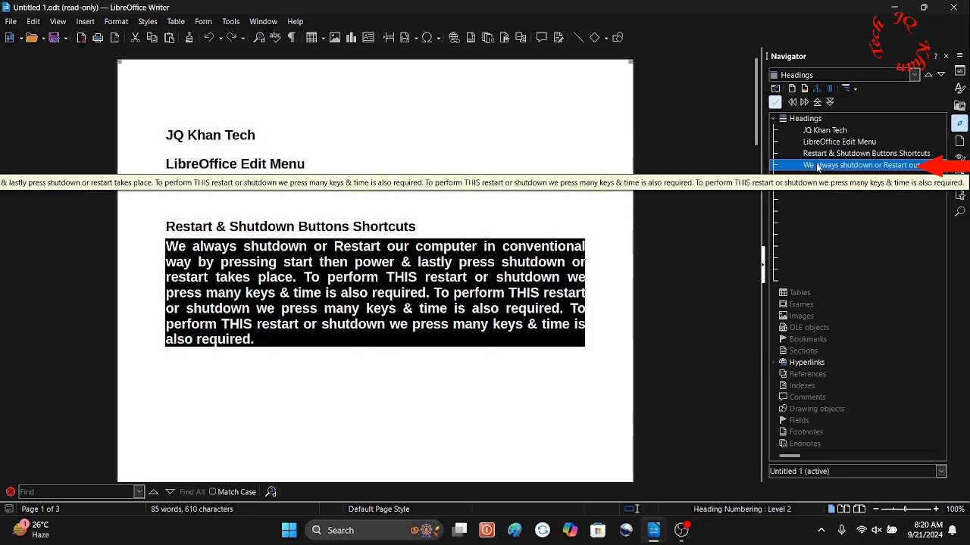
click(824, 130)
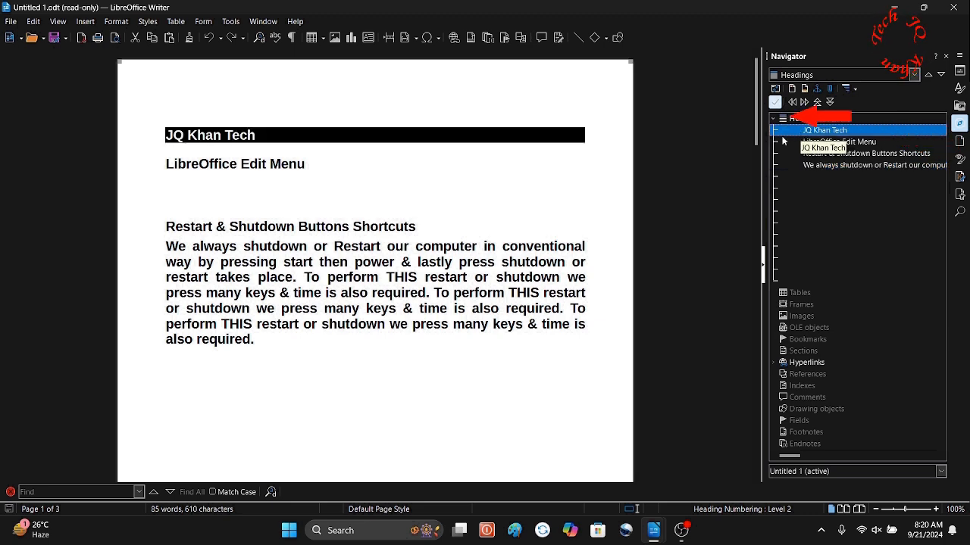
click(773, 119)
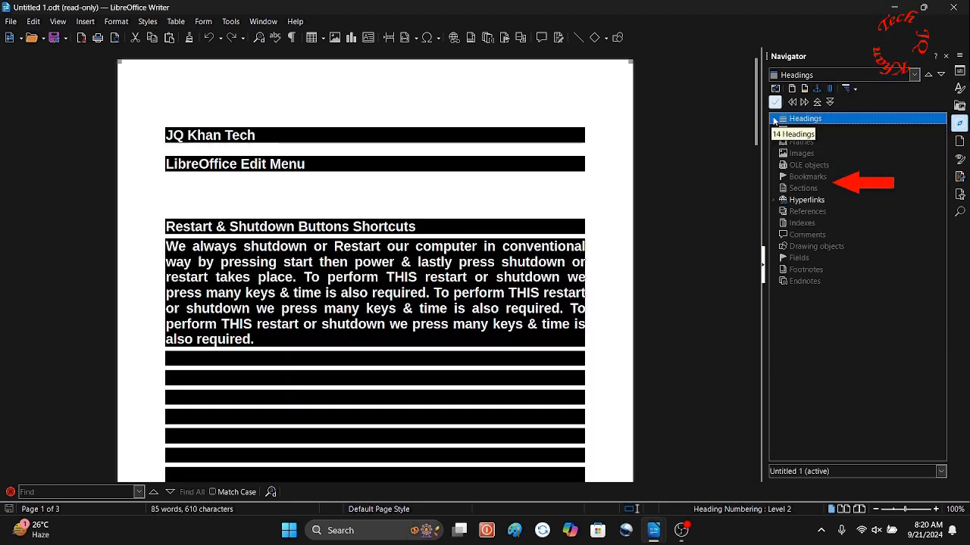
click(825, 200)
double_click(824, 200)
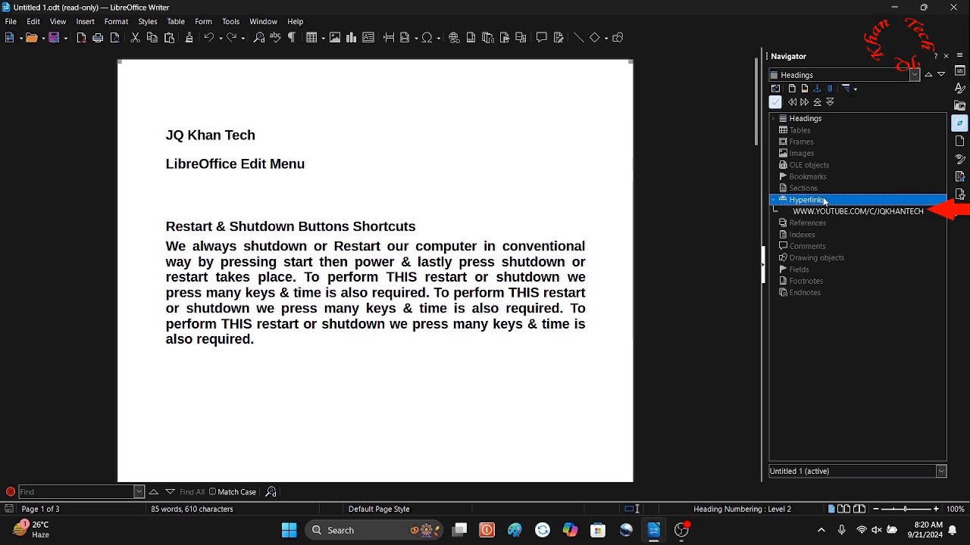
click(824, 213)
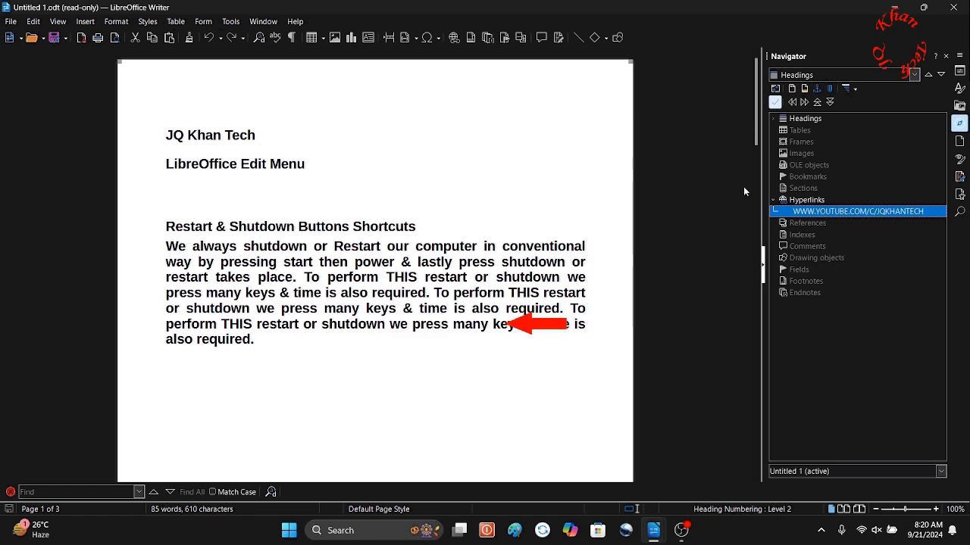
double_click(805, 213)
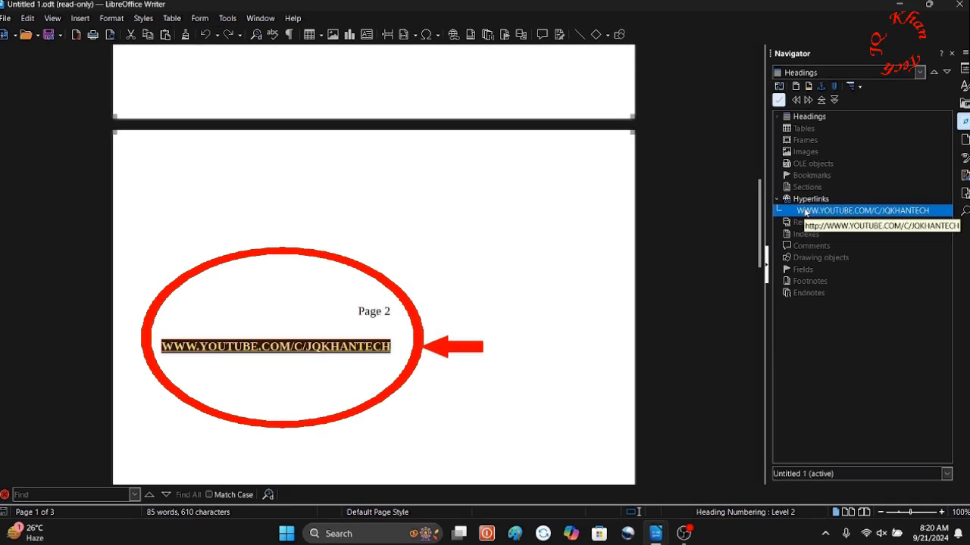